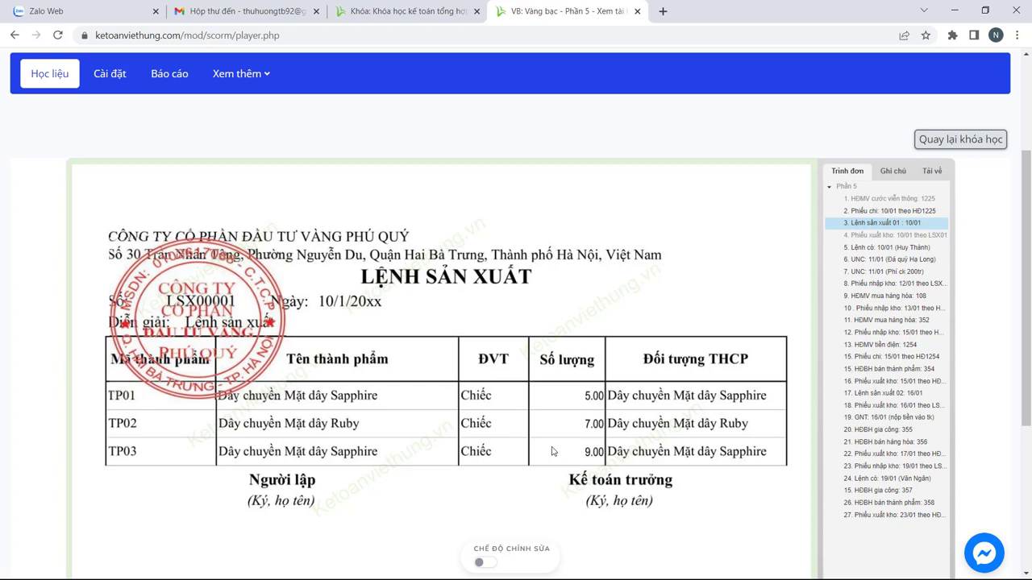
- Compare the 10/01 production order with its matching goods issue slip in the course documents
click(894, 236)
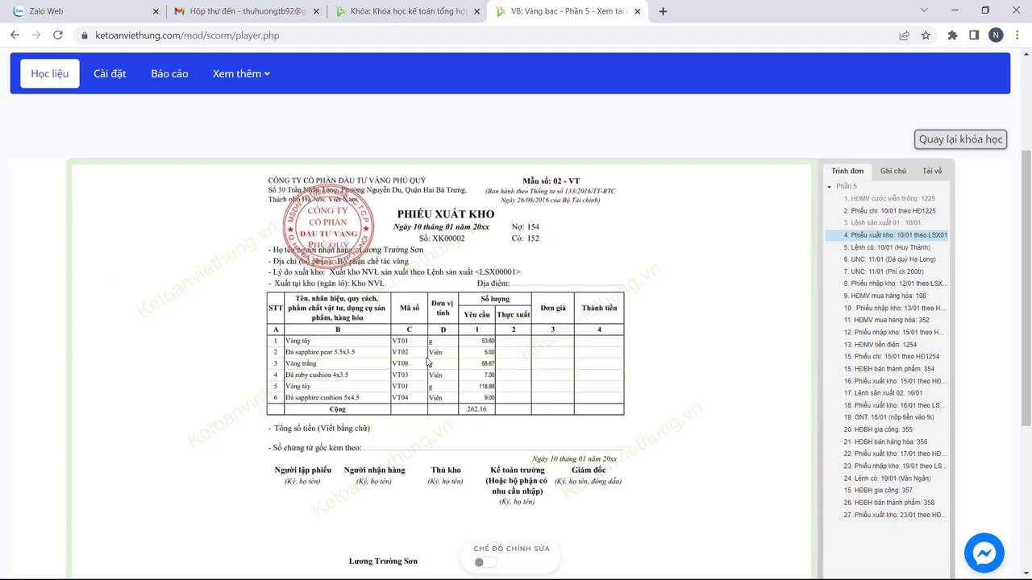
click(860, 225)
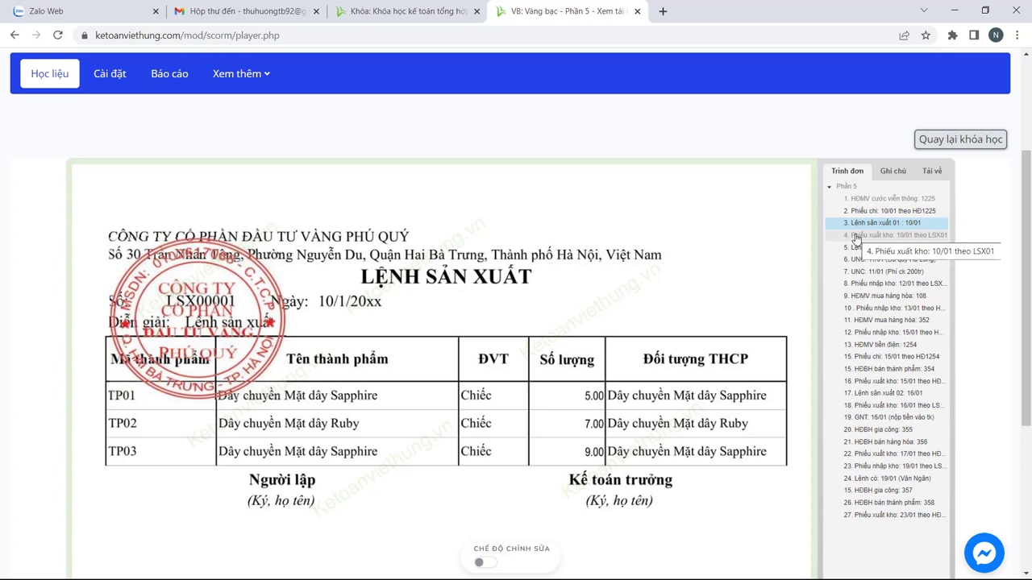
click(854, 241)
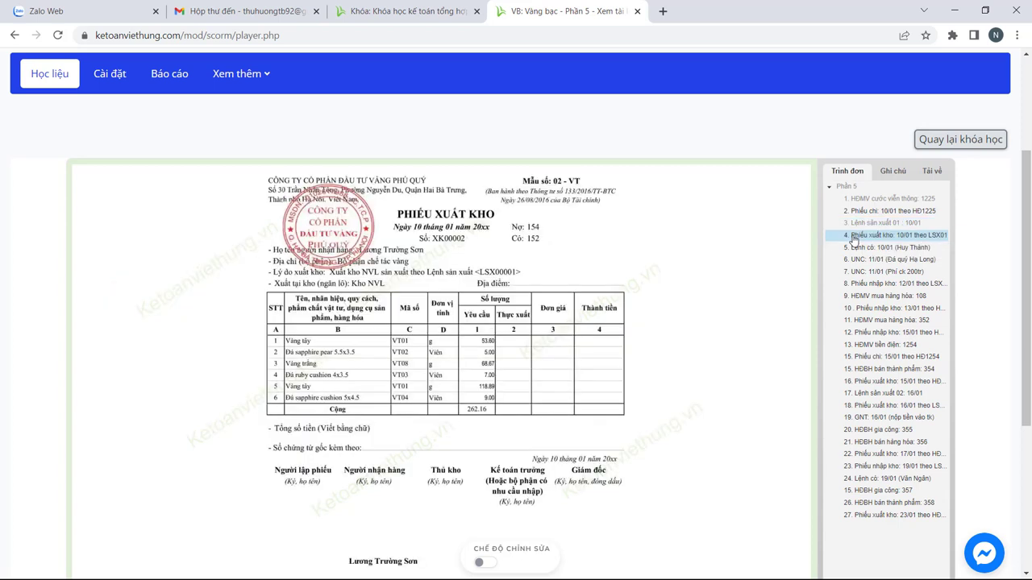
- Switch to MISA SME and start a new goods issue slip in the warehouse module
key(alt+Tab)
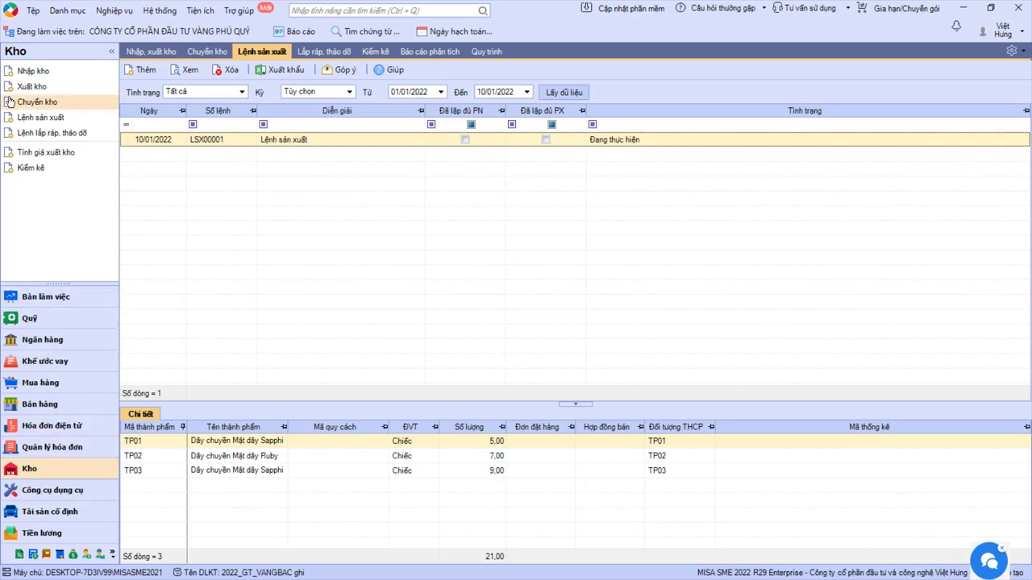
click(31, 85)
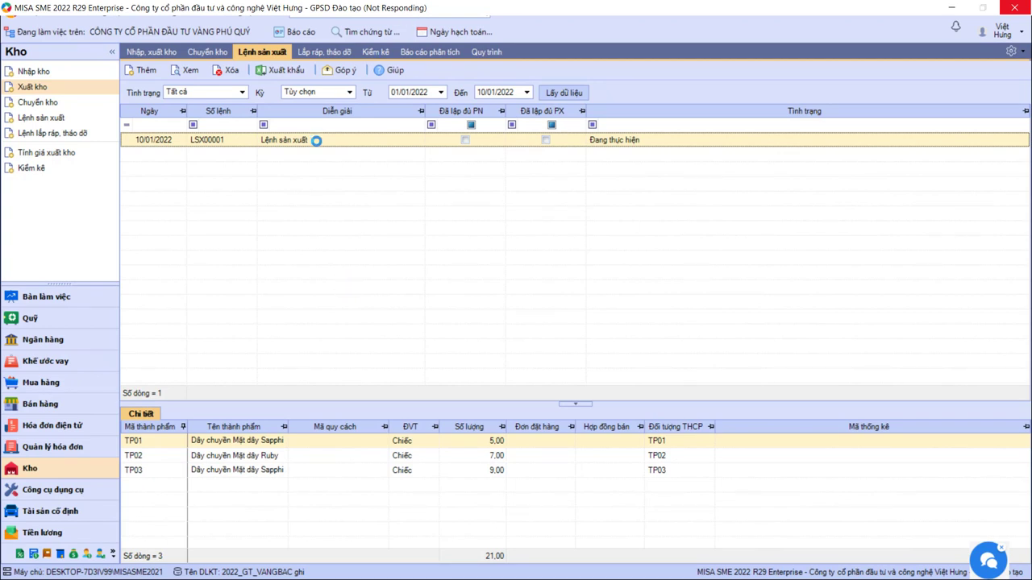
- Switch to the Excel accounting notes and add the missing closing bracket after "TT133" in cell A226
key(alt+Tab)
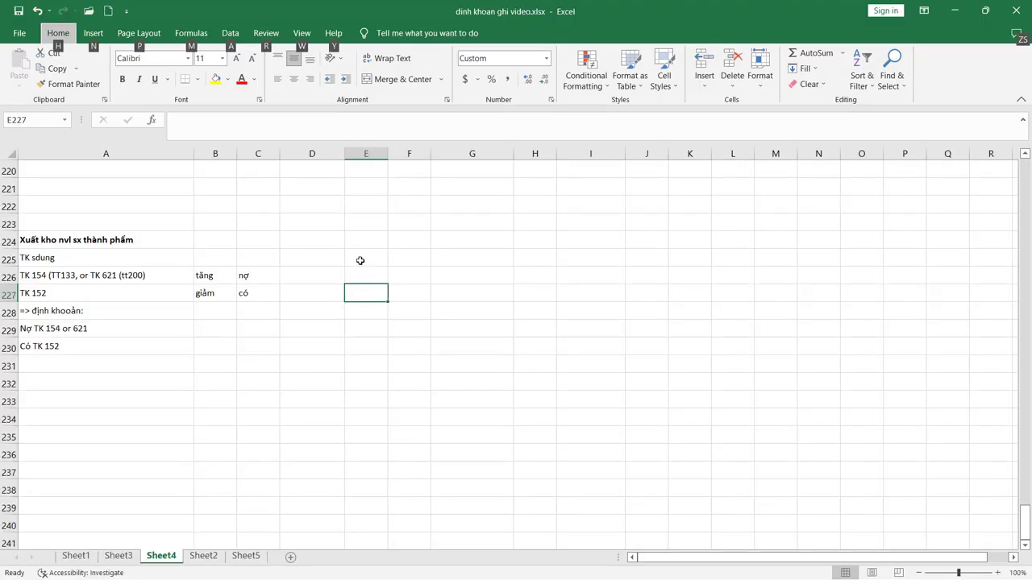
click(360, 261)
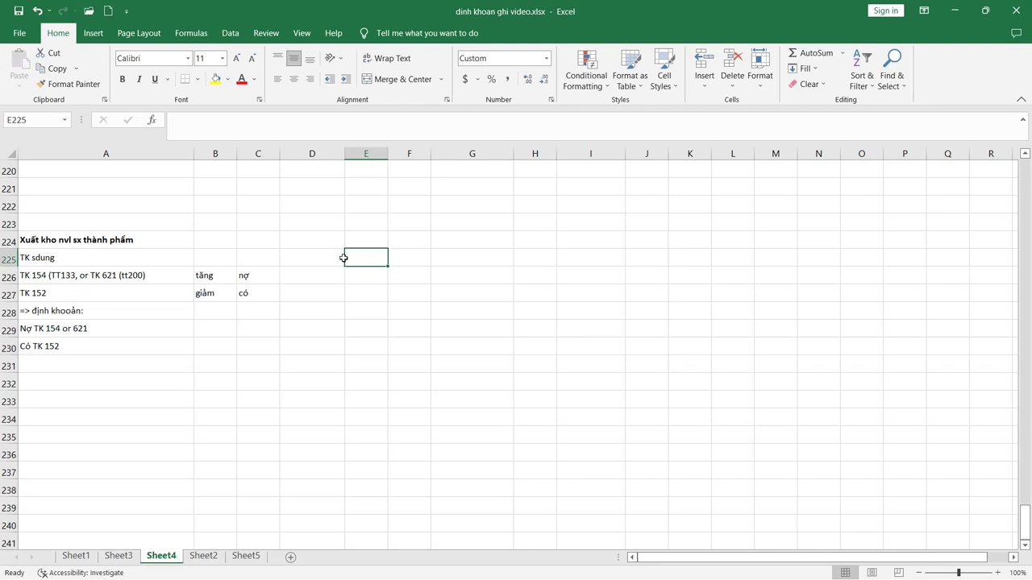
double_click(75, 275)
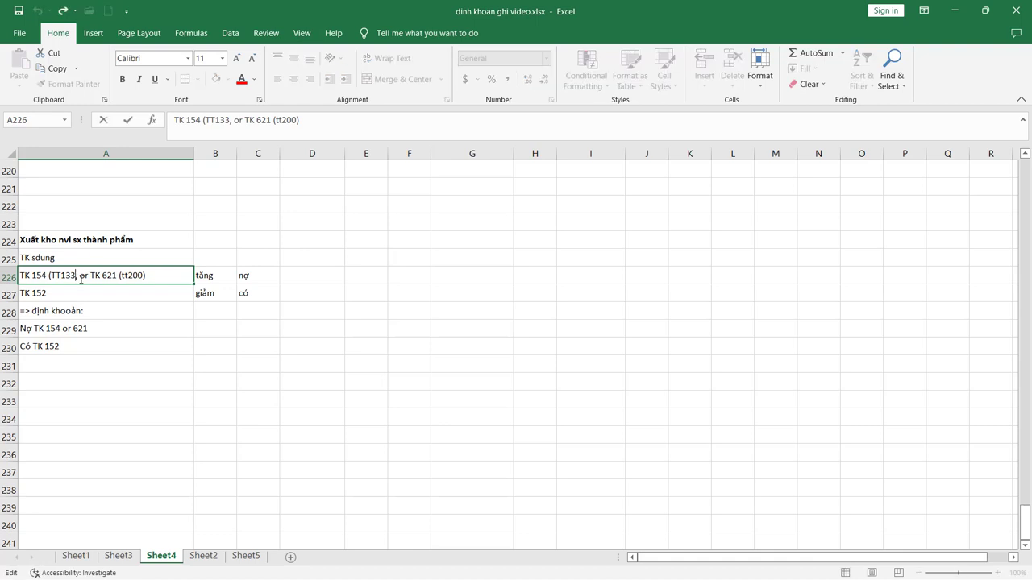
text())
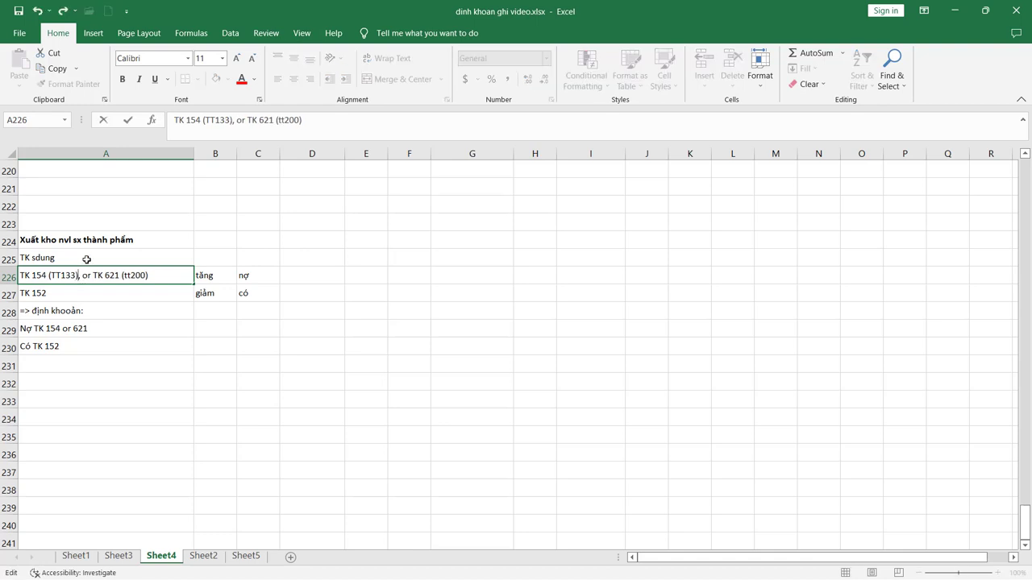
click(93, 292)
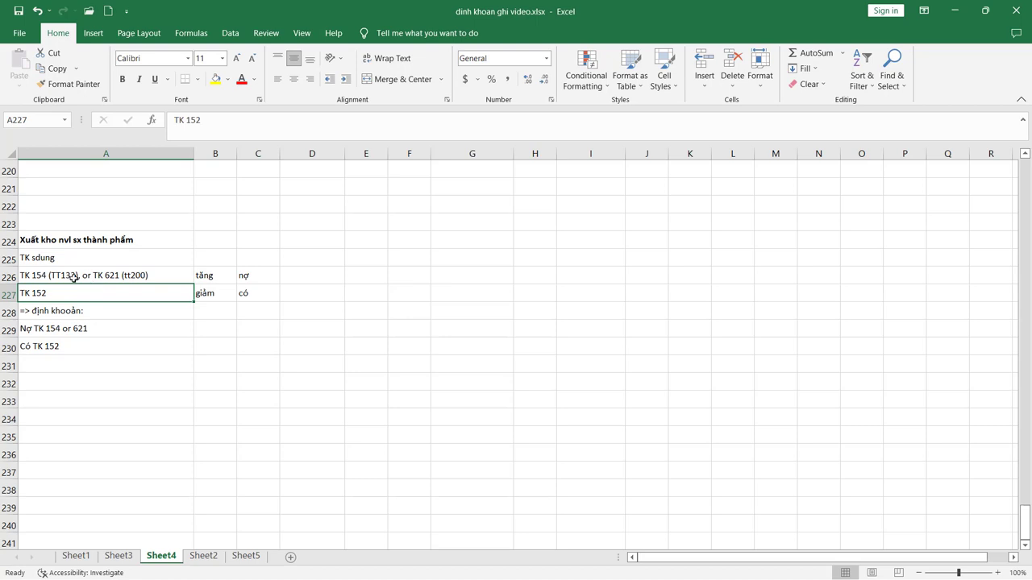
- Review the accounts and debit/credit entry for issuing production materials in rows 226 to 230, and return to MISA SME
click(73, 276)
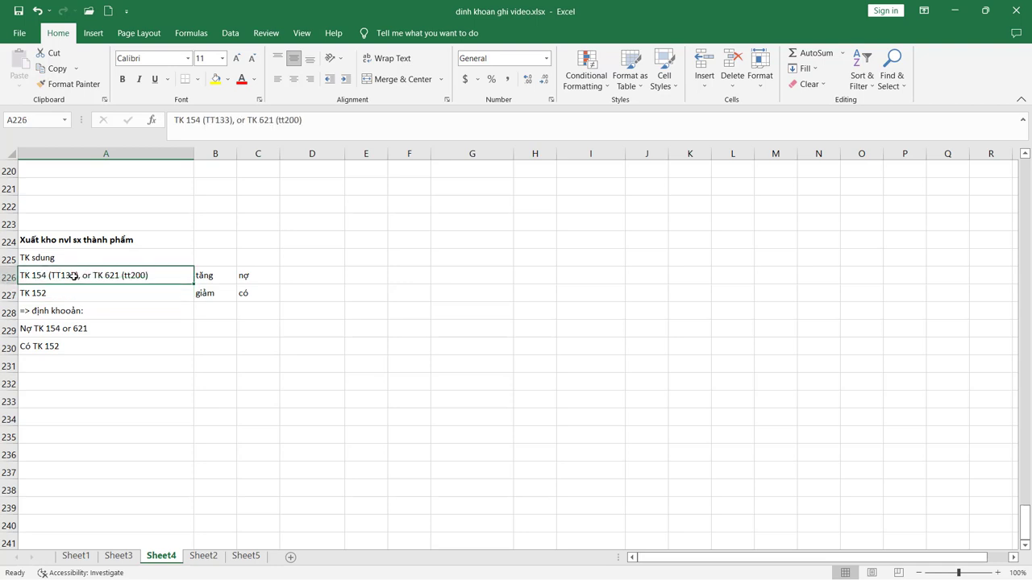
click(68, 295)
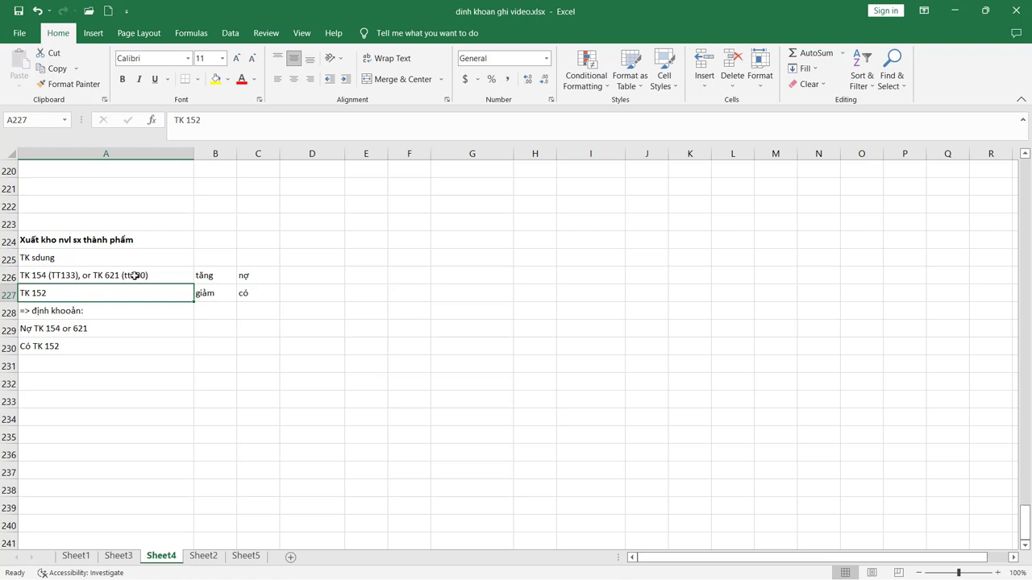
drag(134, 275, 247, 295)
click(235, 296)
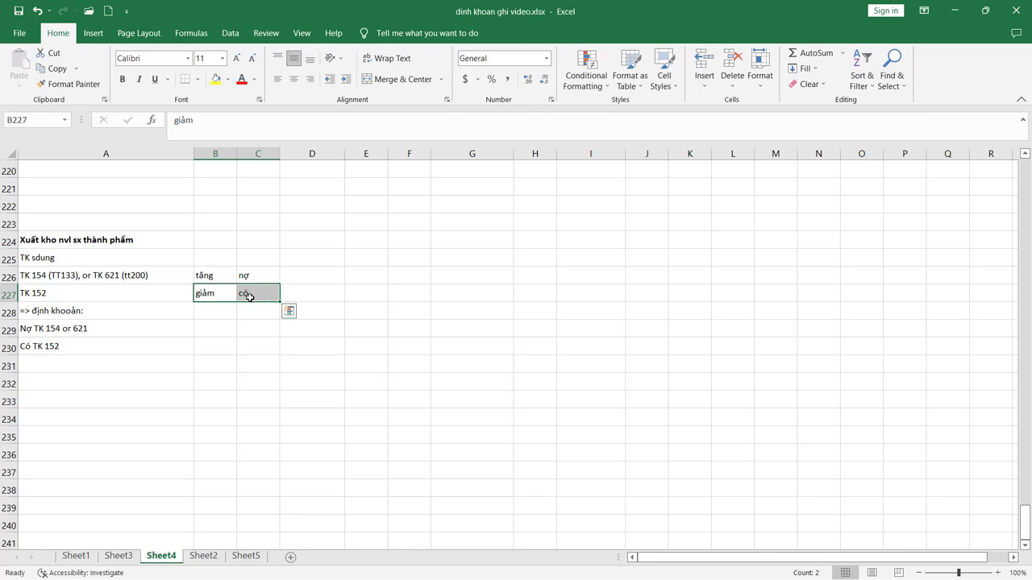
click(106, 330)
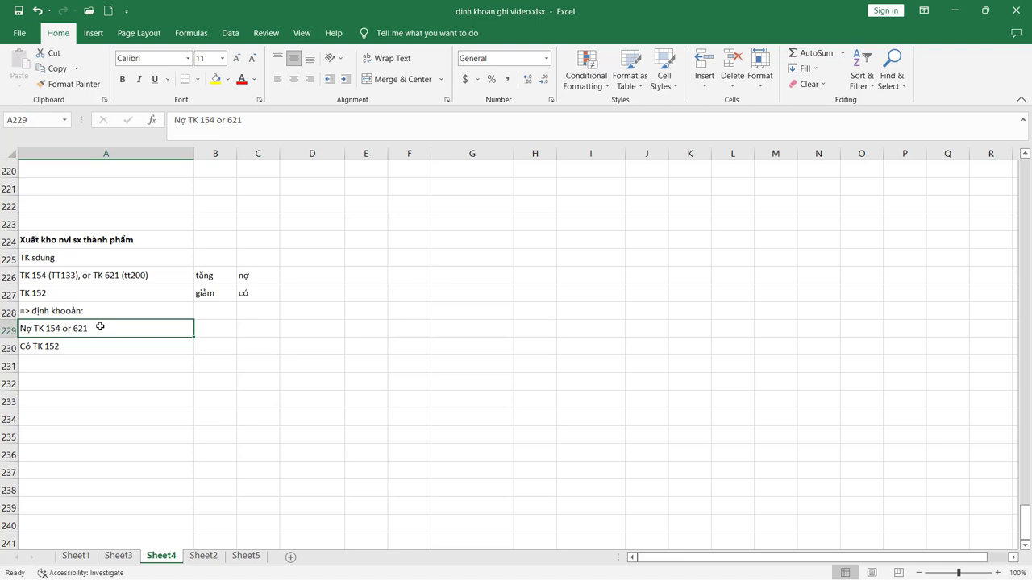
click(69, 345)
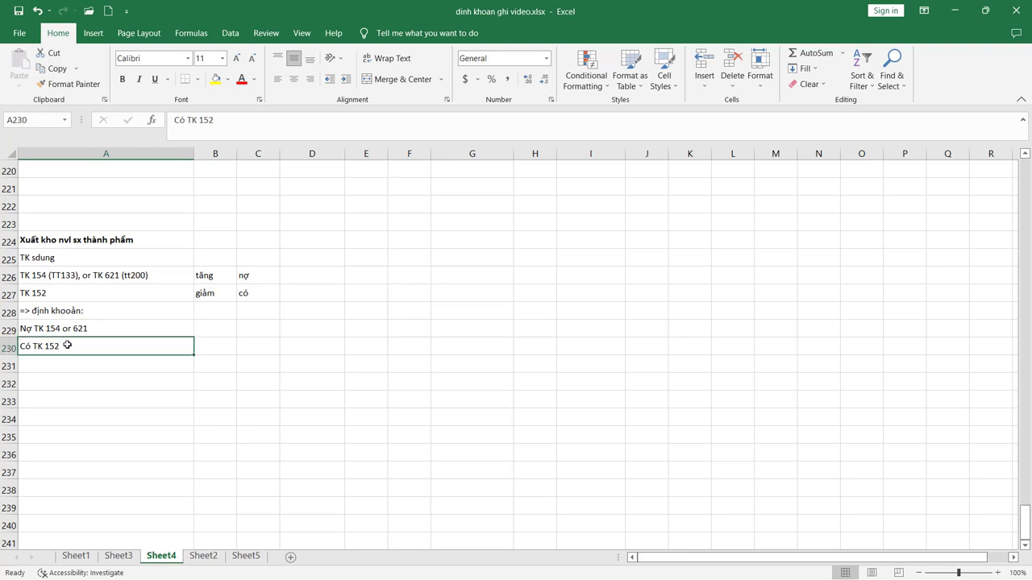
key(alt+Tab)
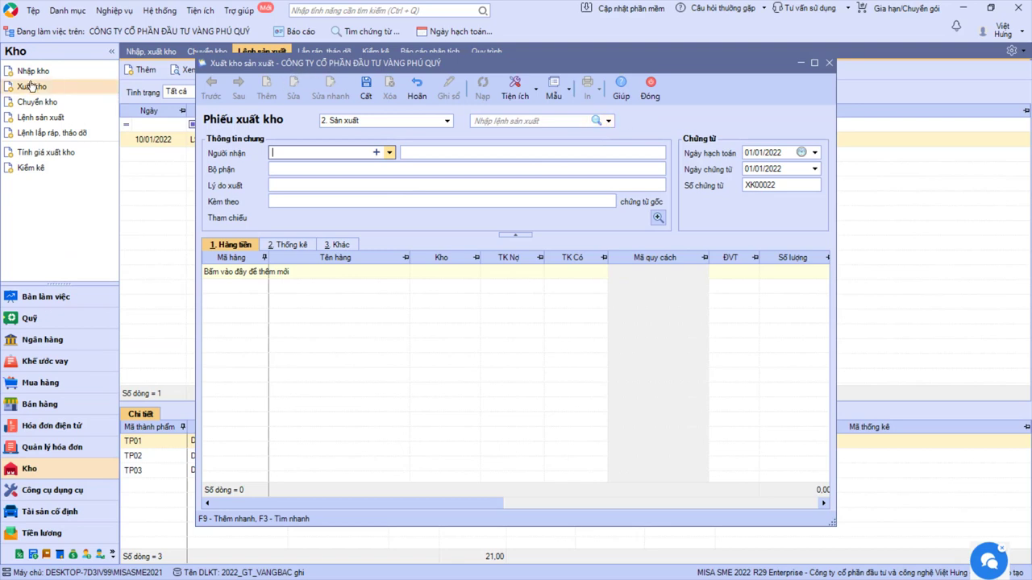
click(262, 272)
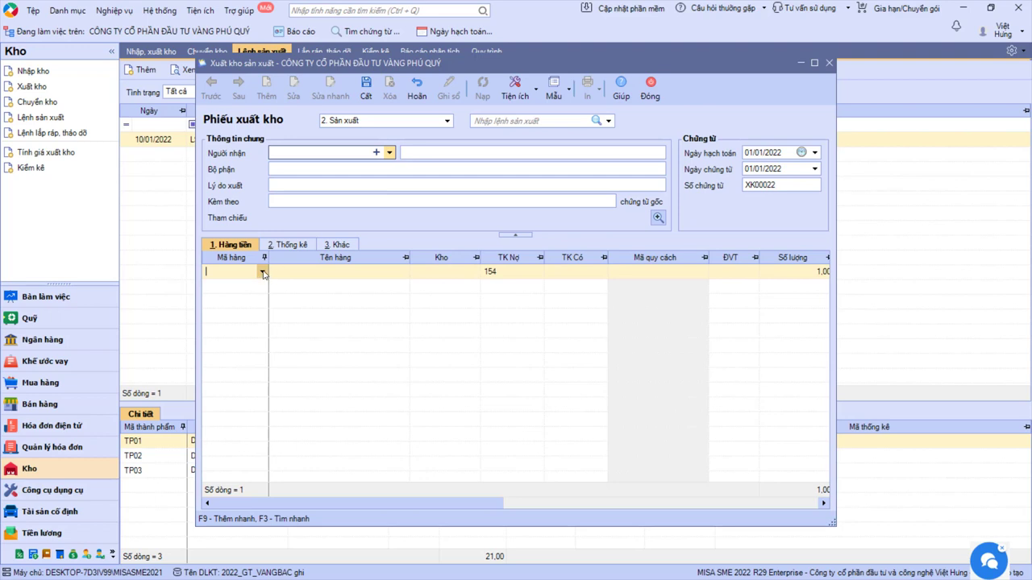
click(262, 272)
text(HH29)
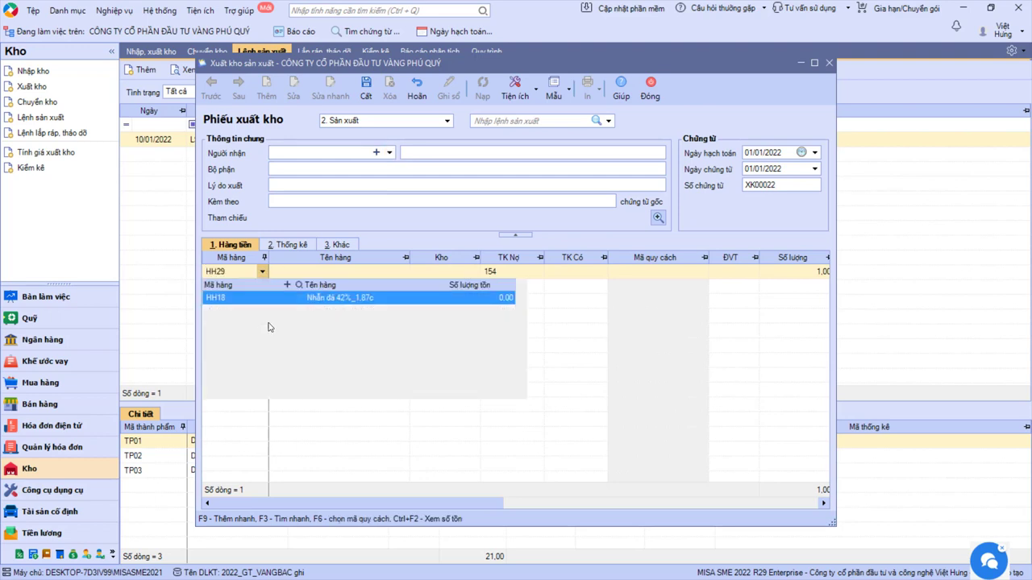
key(Return)
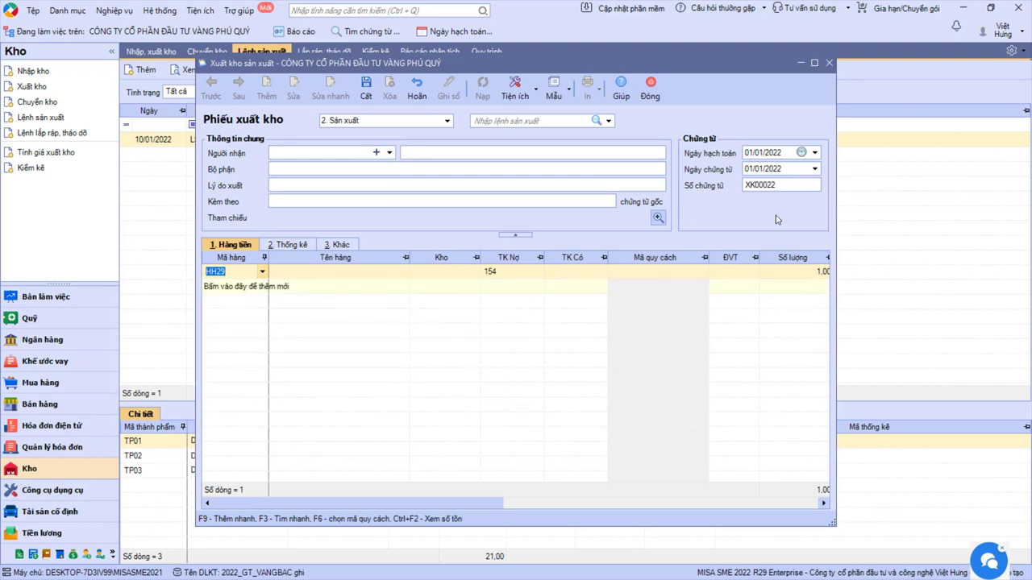
click(653, 95)
click(545, 350)
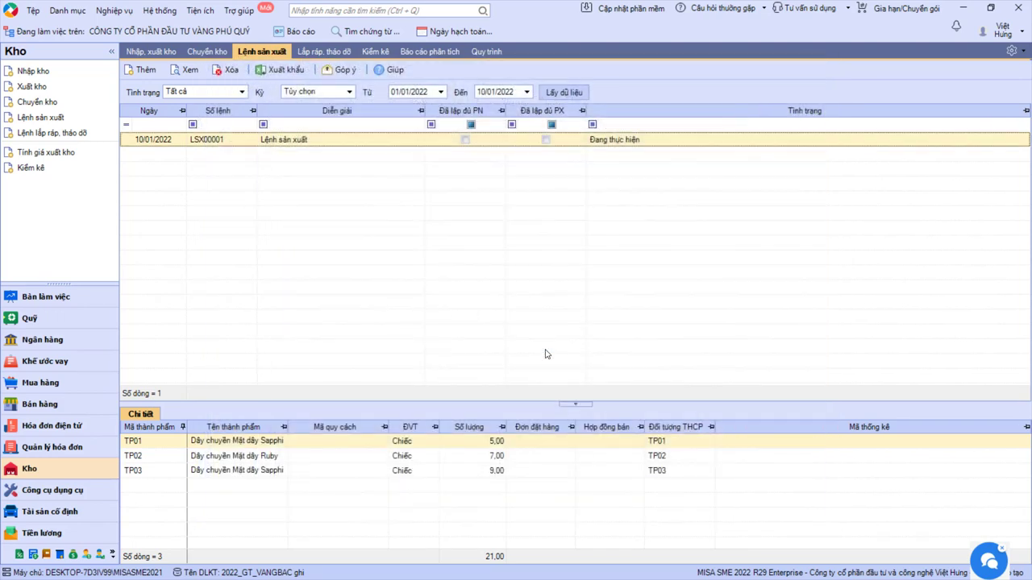
- Create a goods issue slip from the 10/01/2022 production order for TP01, TP02 and TP03, and check its material lines
double_click(309, 140)
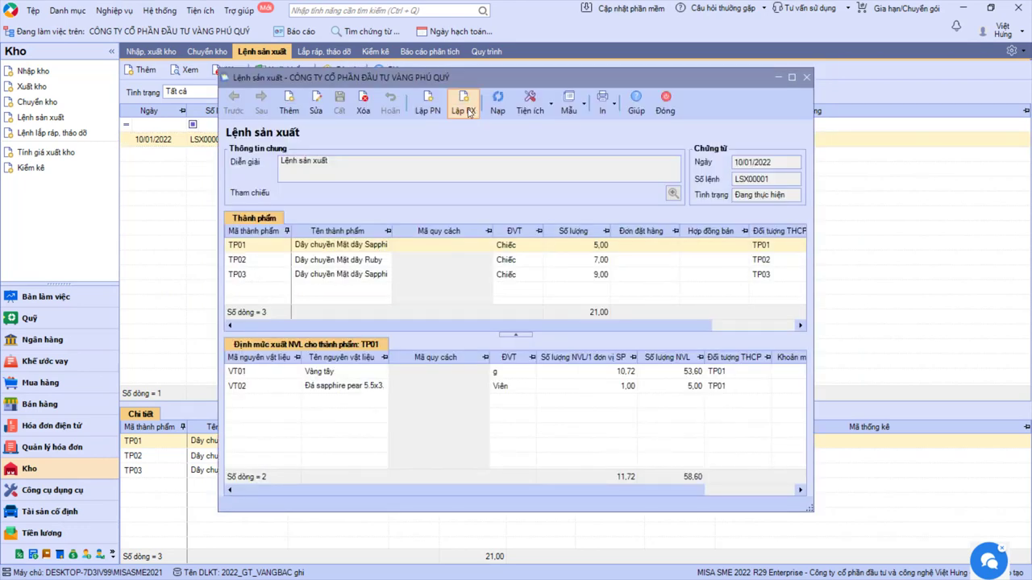
click(465, 105)
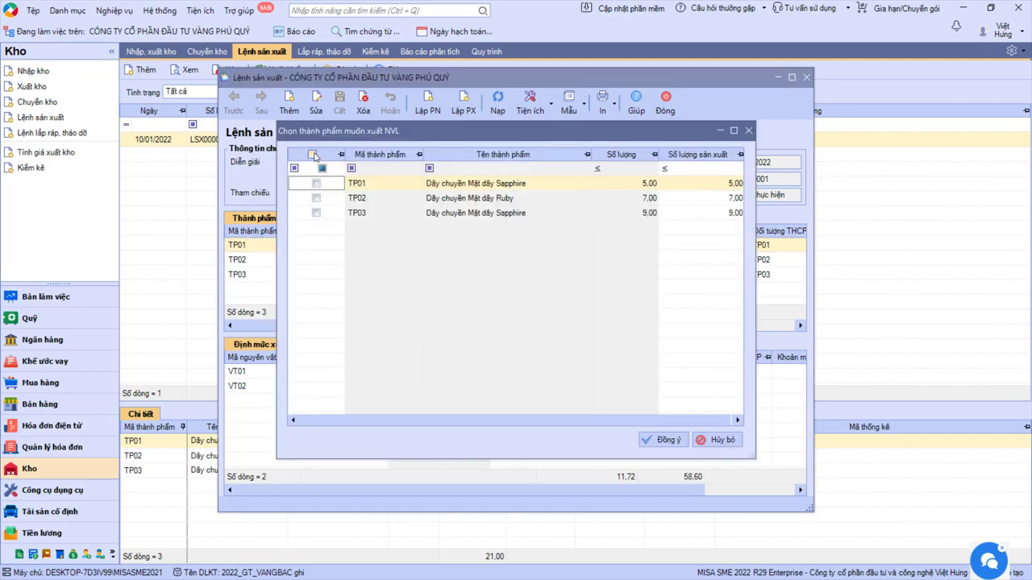
click(645, 440)
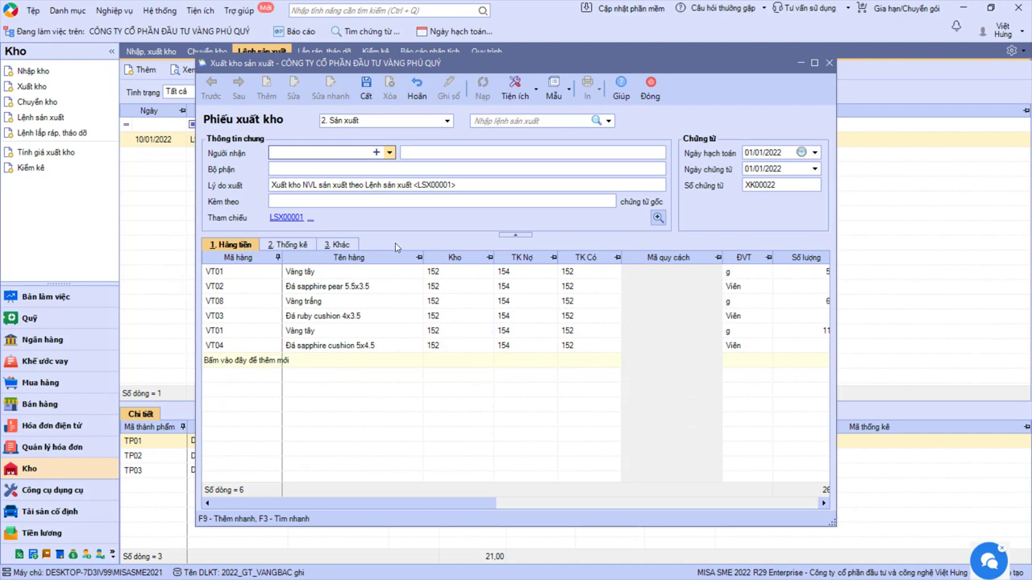
click(320, 278)
click(327, 319)
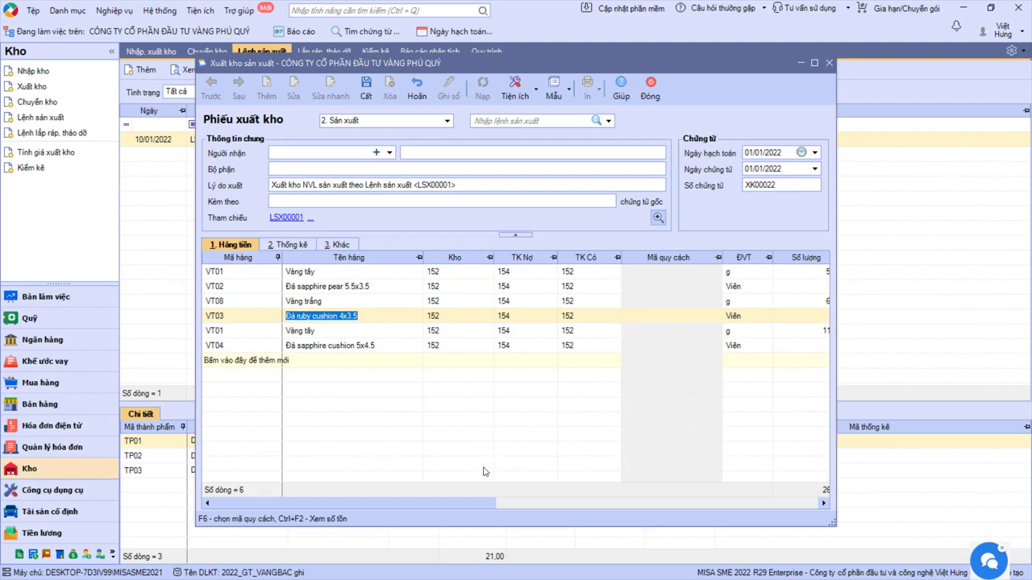
mouse_move(484, 504)
mouse_down()
mouse_move(563, 505)
mouse_move(465, 500)
mouse_up()
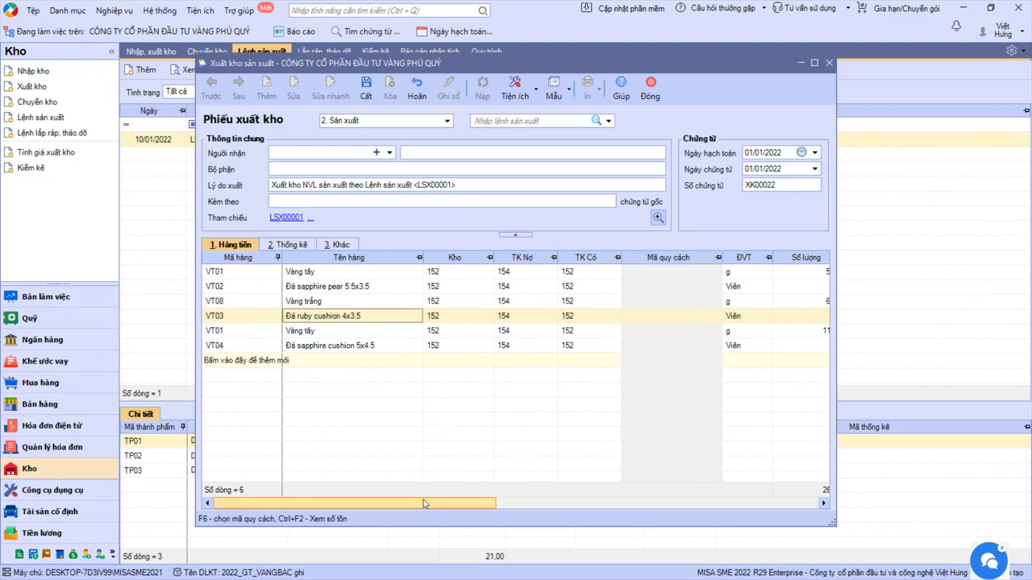
drag(428, 504, 451, 504)
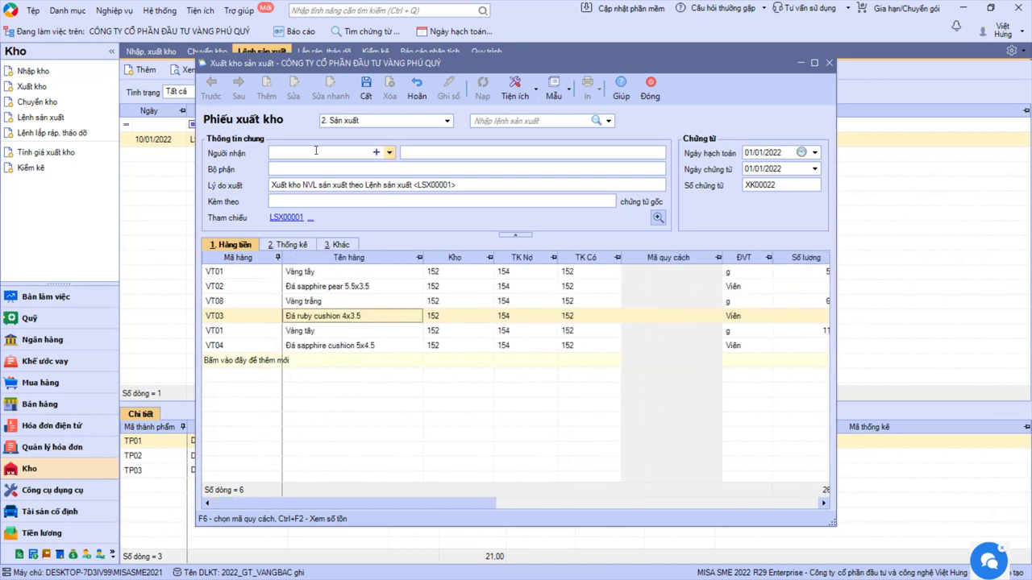
- Choose the employee from the gold crafting department as recipient and set the slip's posting and document dates to 10/01/2022
click(315, 152)
text(nv)
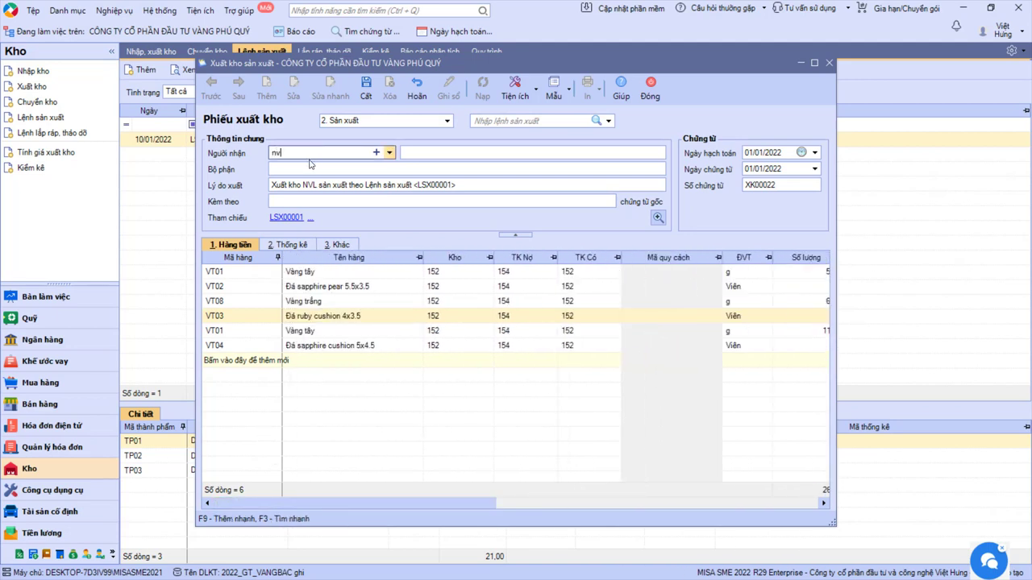
click(314, 205)
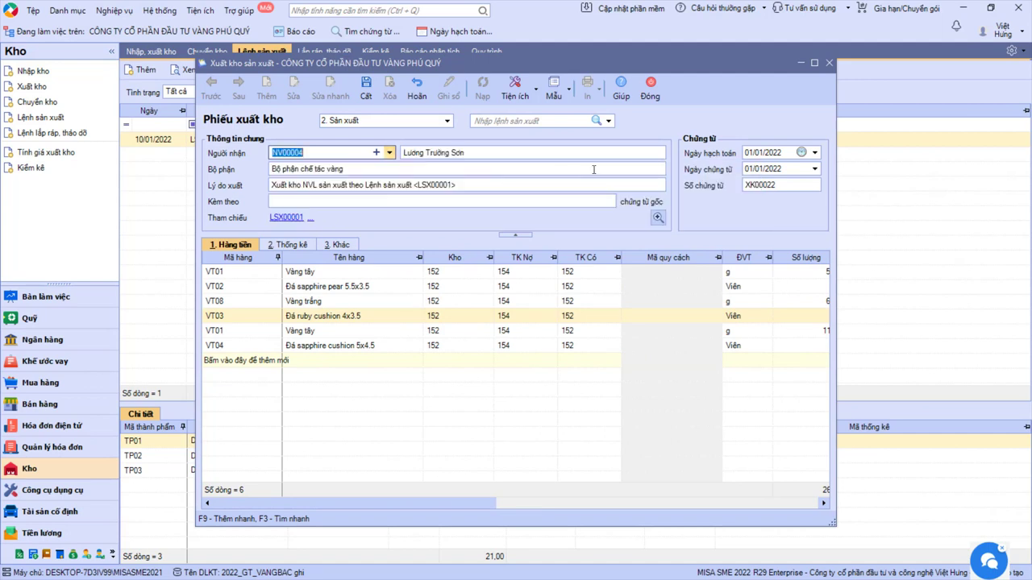
click(757, 154)
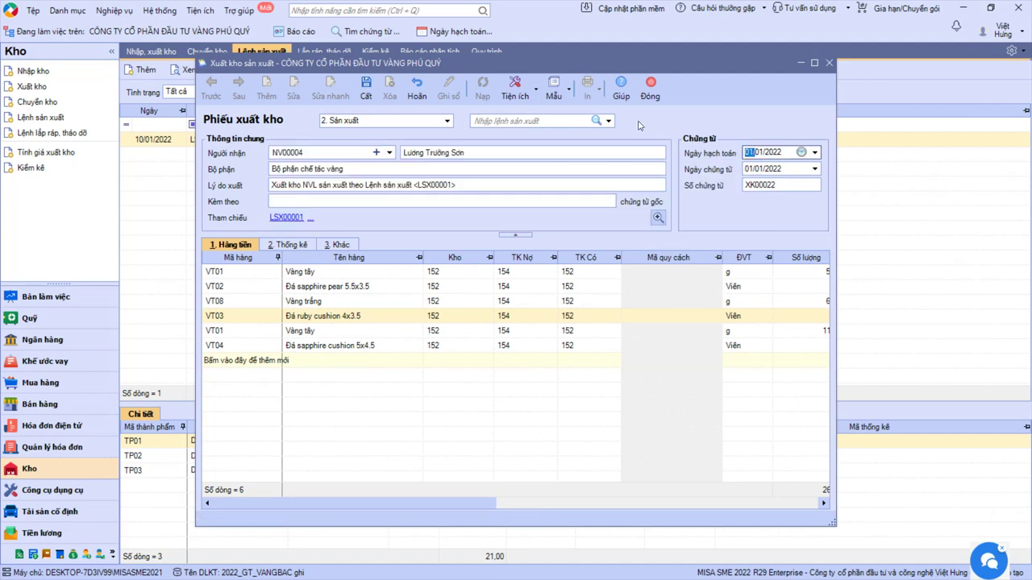
text(10)
key(Tab)
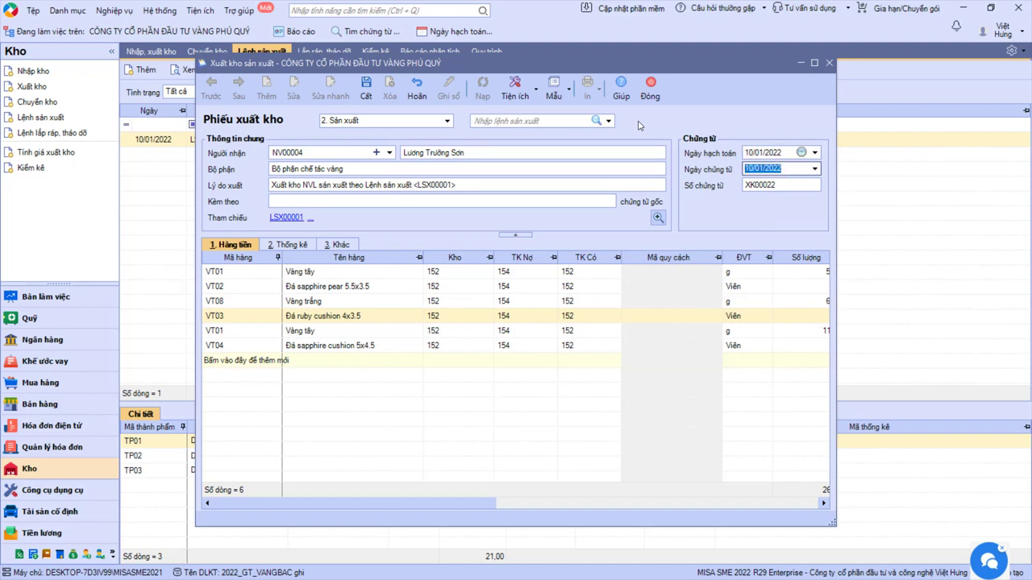
- Check the first line's debit and credit accounts and assign cost item NVLTT to the first Vàng tây (VT01) line
click(473, 274)
click(539, 271)
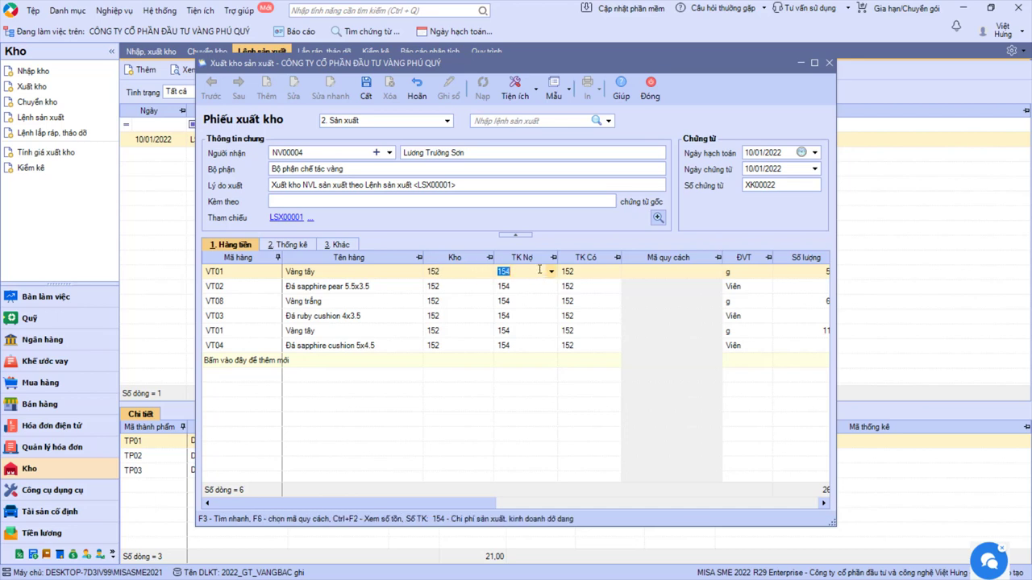
click(590, 272)
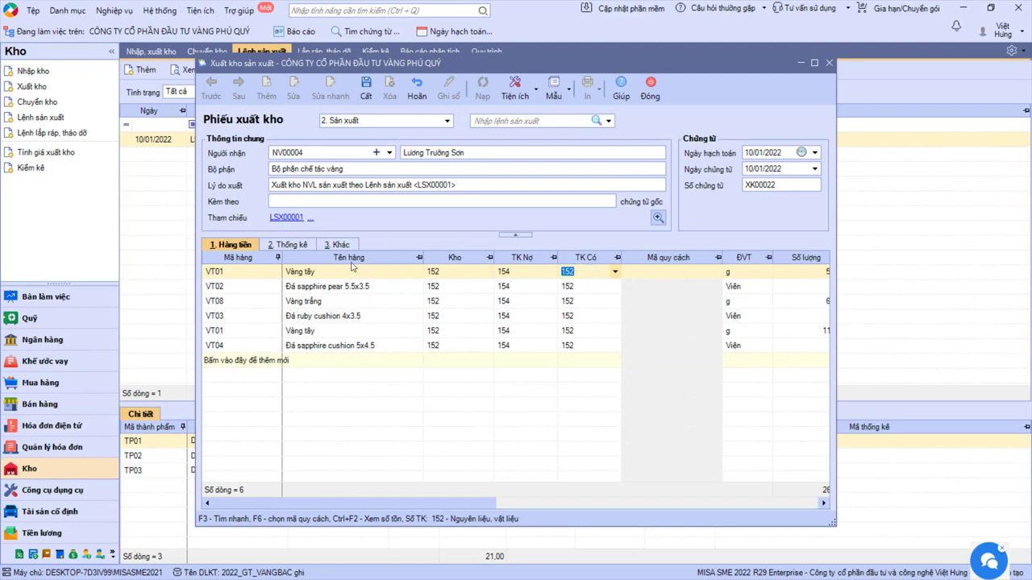
click(288, 247)
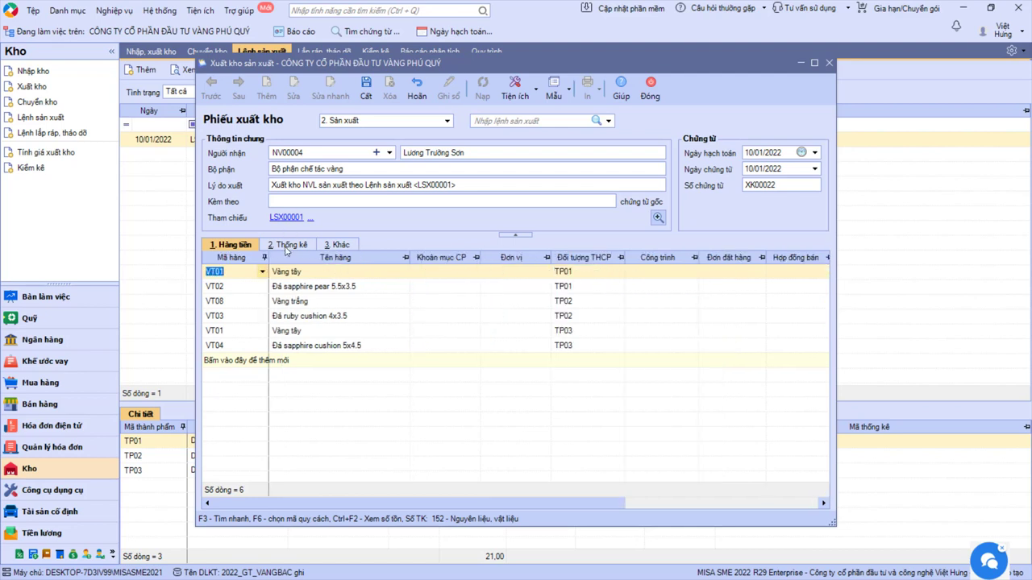
click(444, 271)
text(NVLTT)
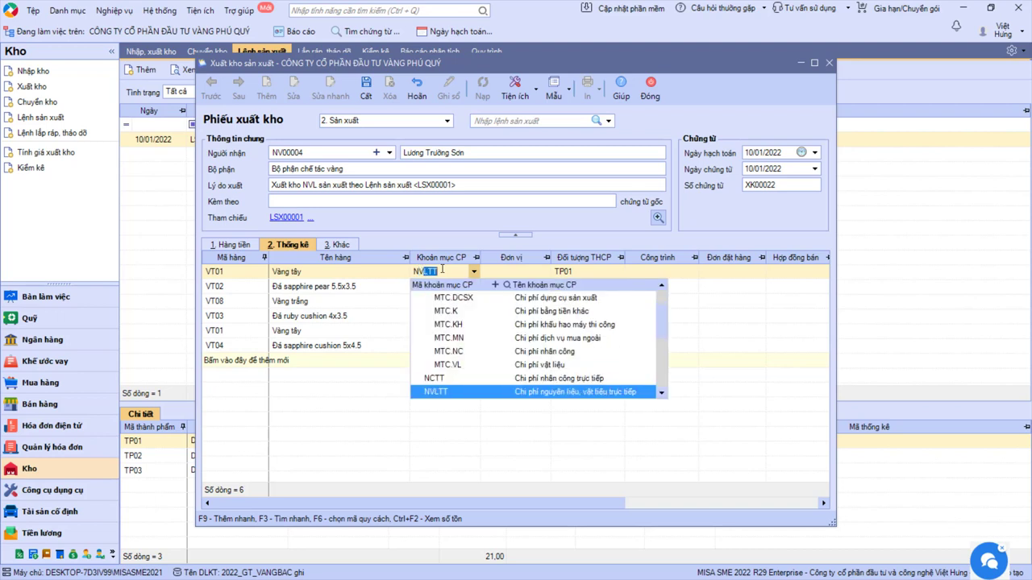
key(Return)
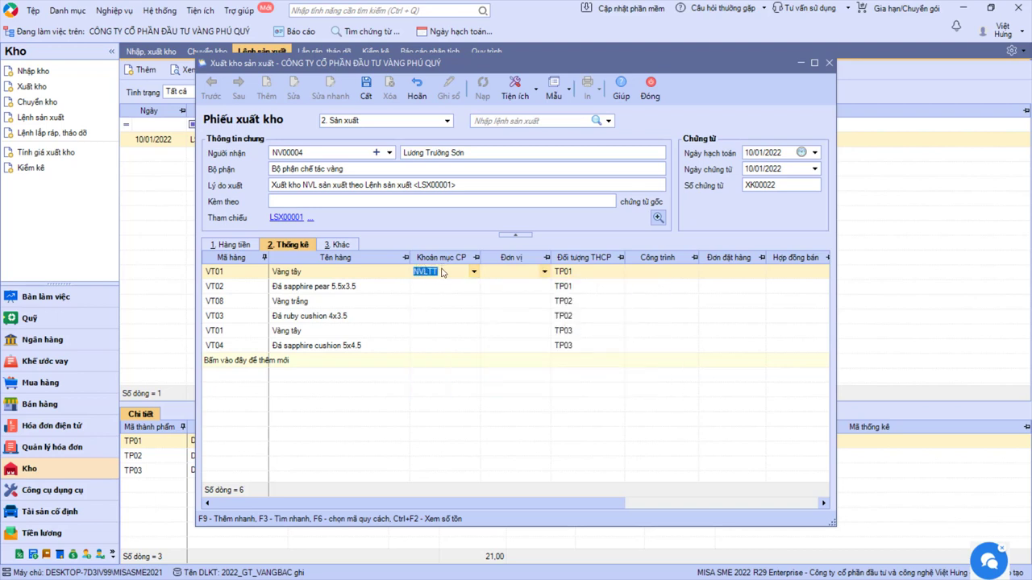
- Copy cost item NVLTT to all the lines below and recheck the first line's debit account
right_click(460, 313)
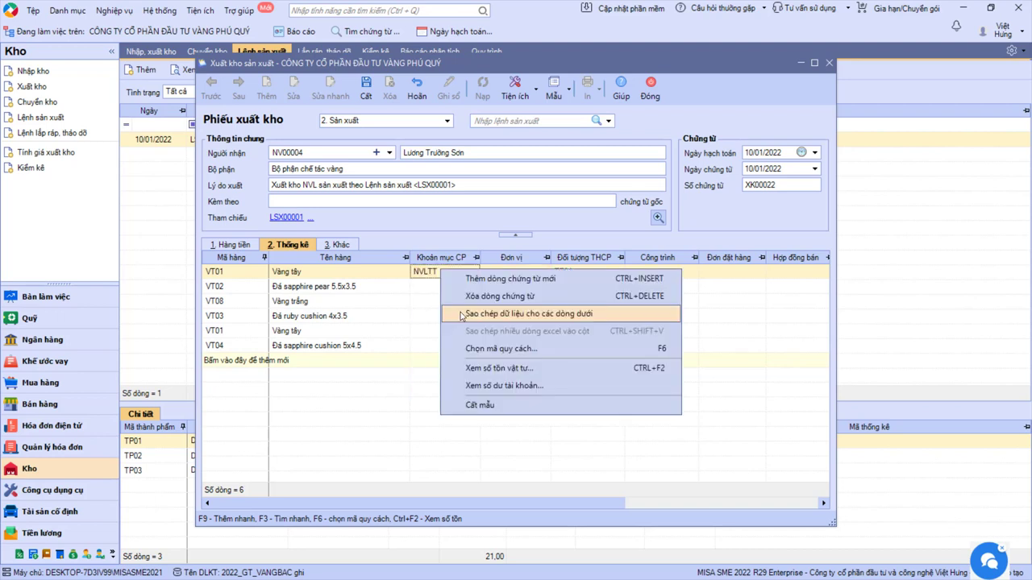
click(463, 315)
click(234, 245)
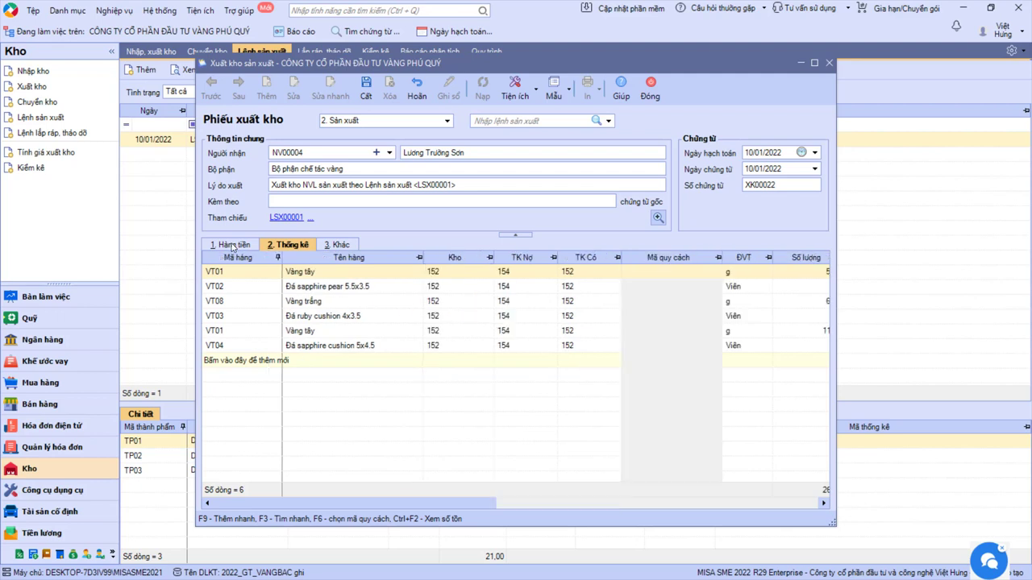
click(528, 271)
click(291, 246)
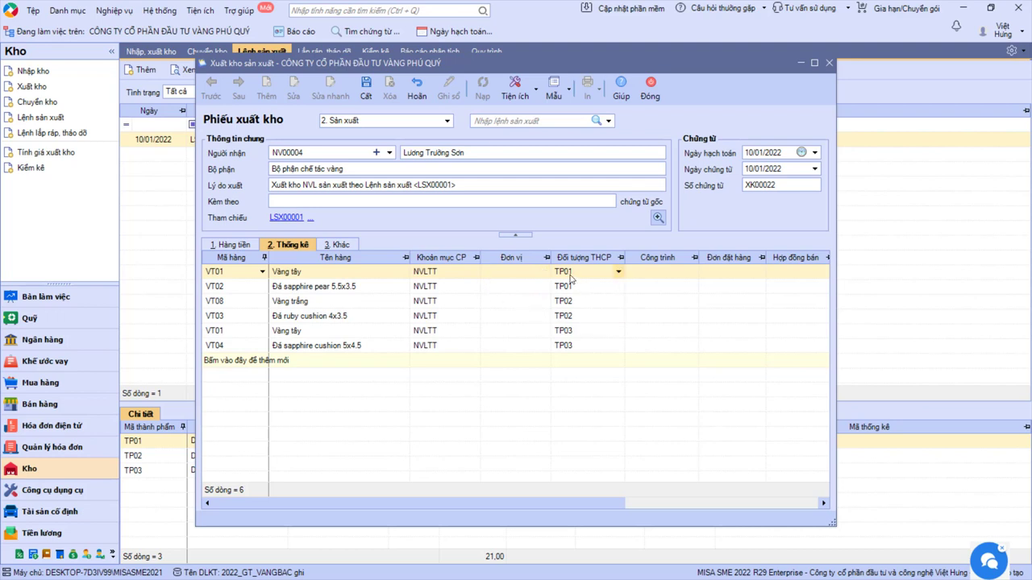
- Review each material line's item and its costing object, from Vàng tây down to Đá sapphire cushion 5x4.5
click(327, 274)
click(333, 291)
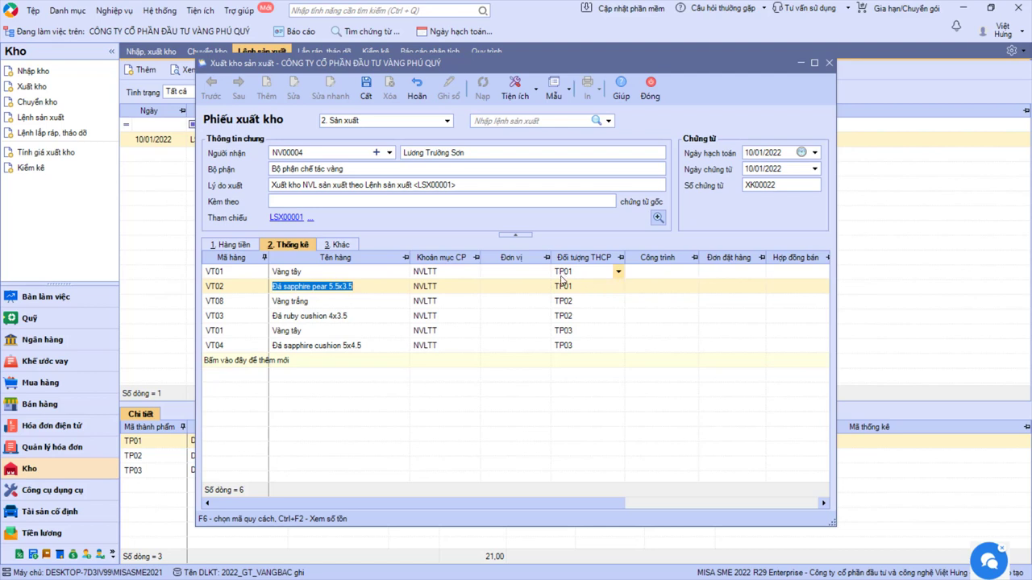
key(Down)
key(Down)
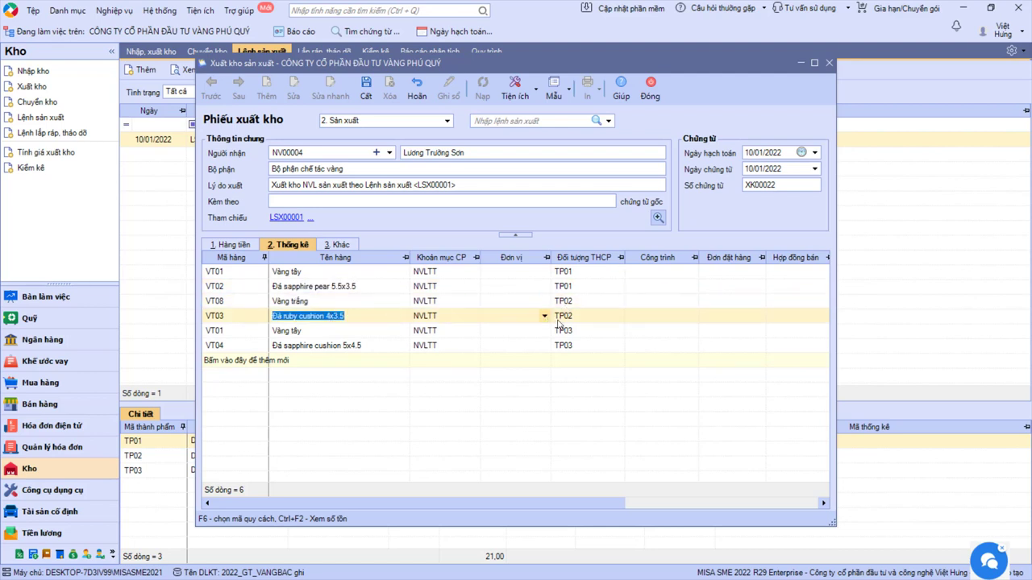
key(Down)
key(Down)
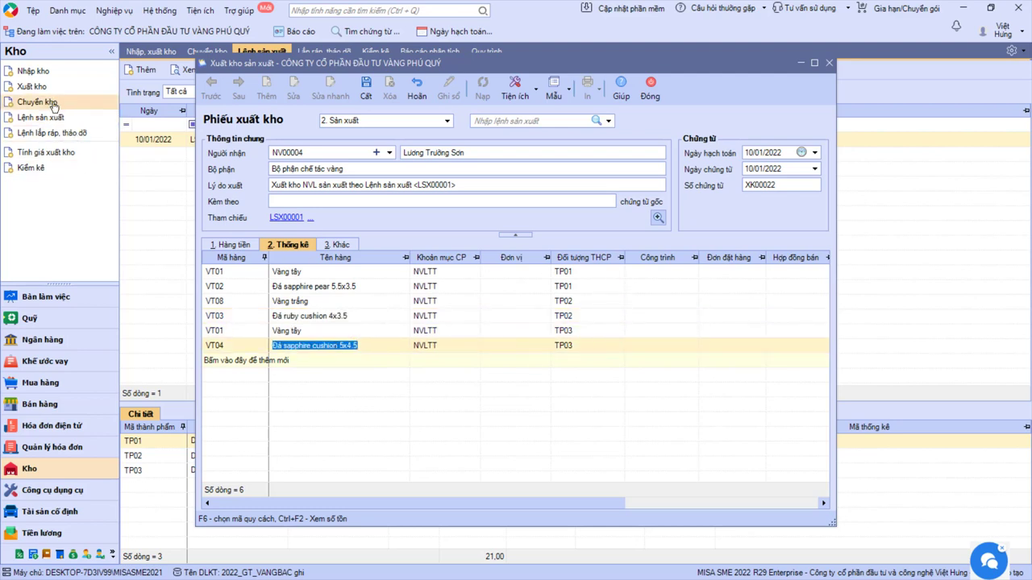
click(256, 272)
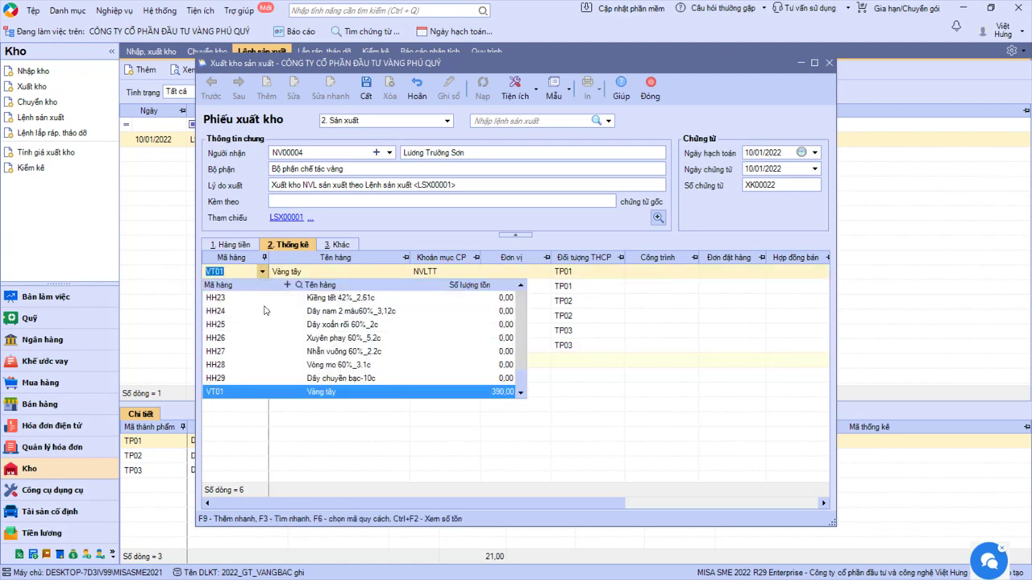
- Compare the slip's quantities with the TP01 product and material quantities in the referenced production order, and close the order
click(229, 245)
click(816, 276)
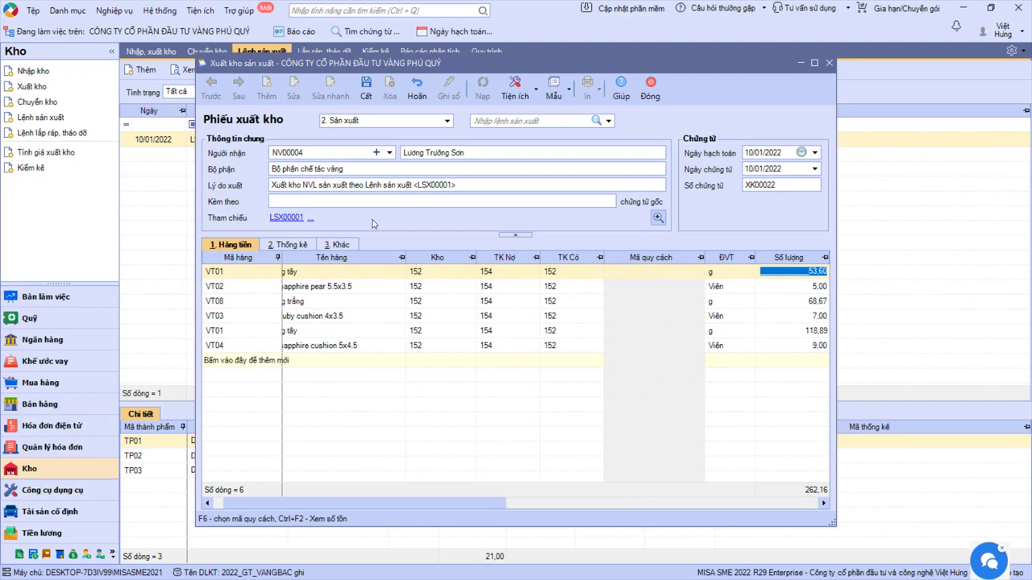
click(286, 218)
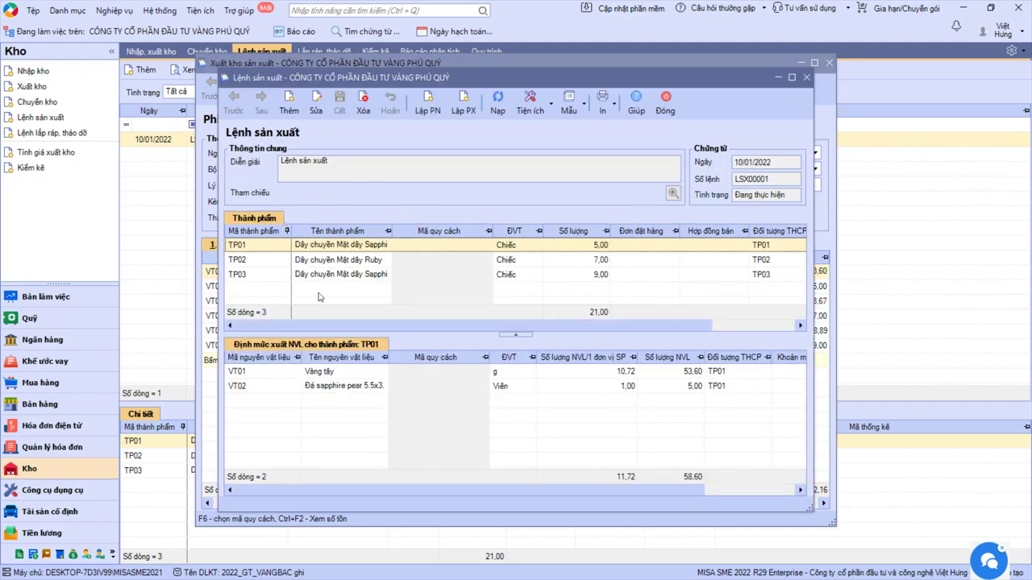
click(349, 246)
click(436, 388)
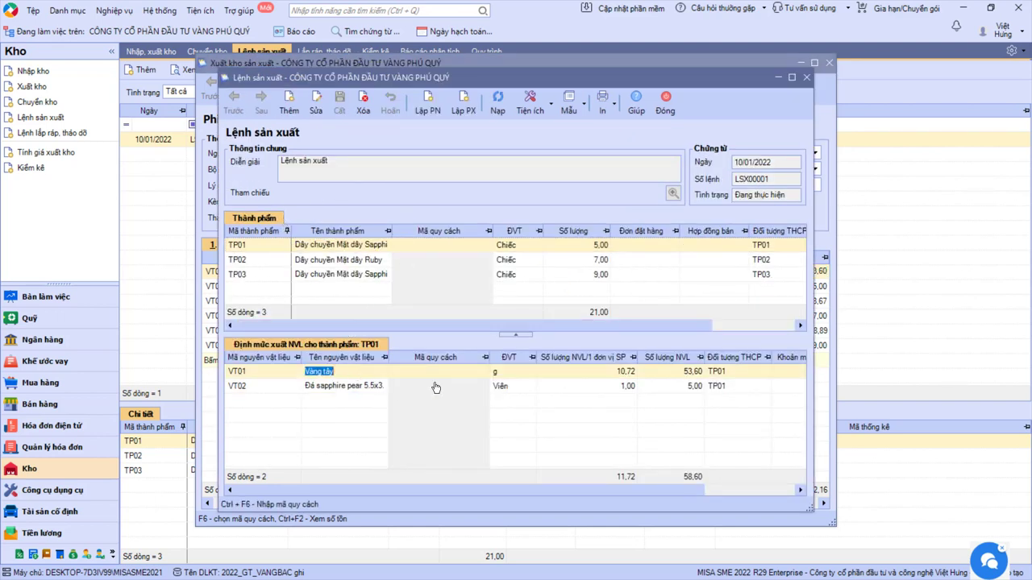
click(348, 384)
click(690, 373)
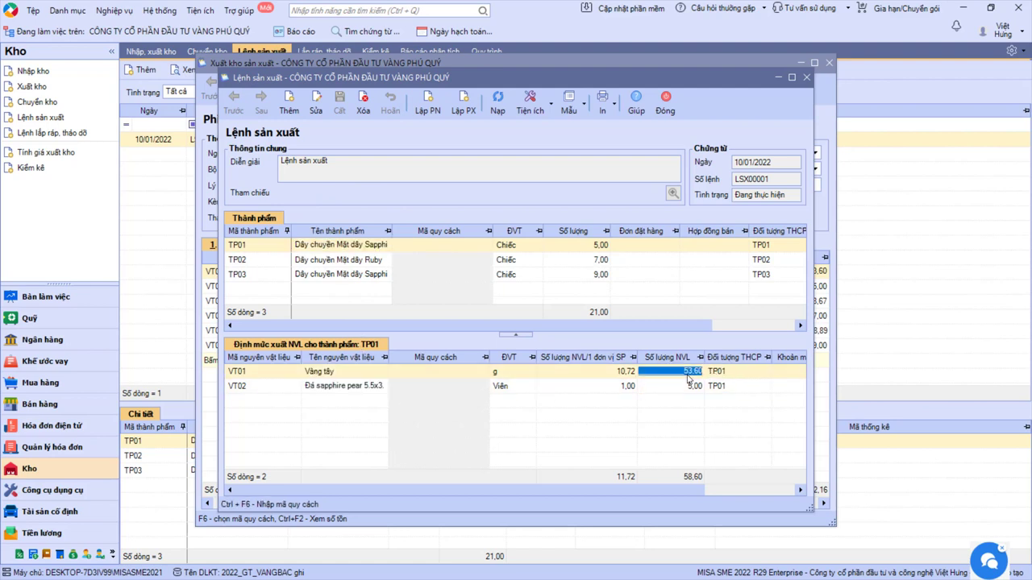
click(601, 250)
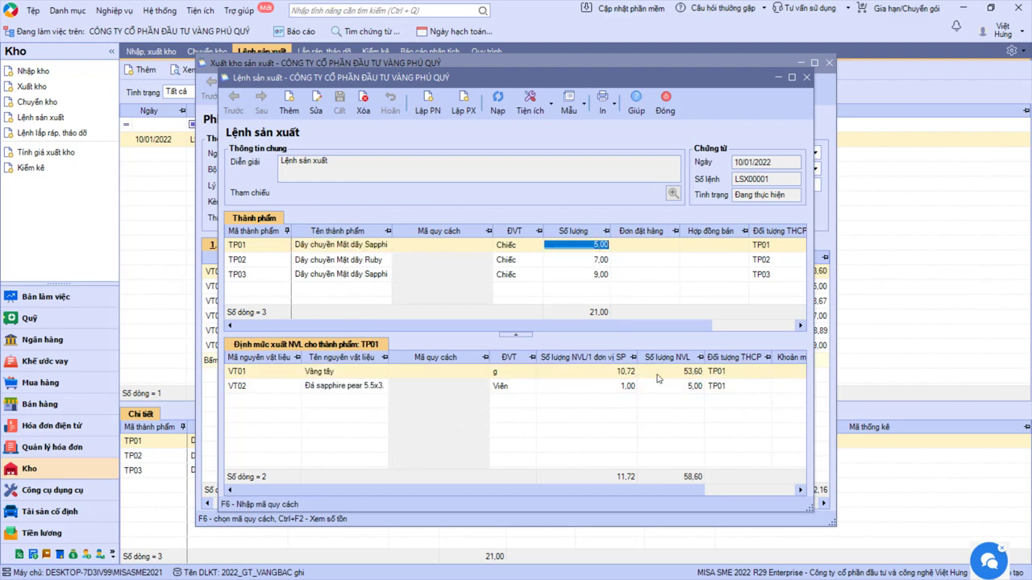
click(683, 384)
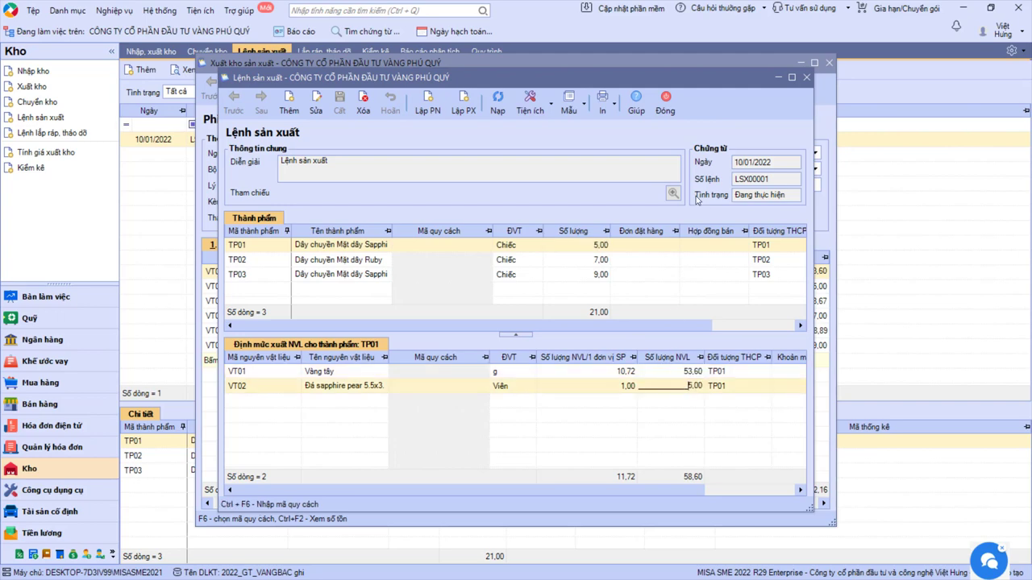
click(665, 103)
- Check the quantity of Đá sapphire pear 5.5x3.5 (VT02), save the goods issue slip and close it
click(783, 290)
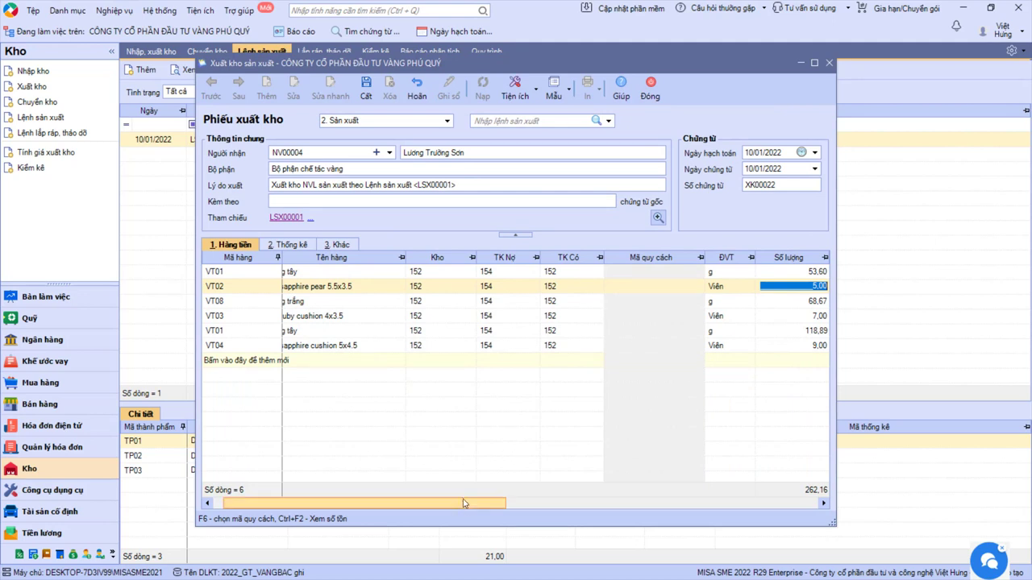
drag(464, 504, 454, 504)
click(366, 89)
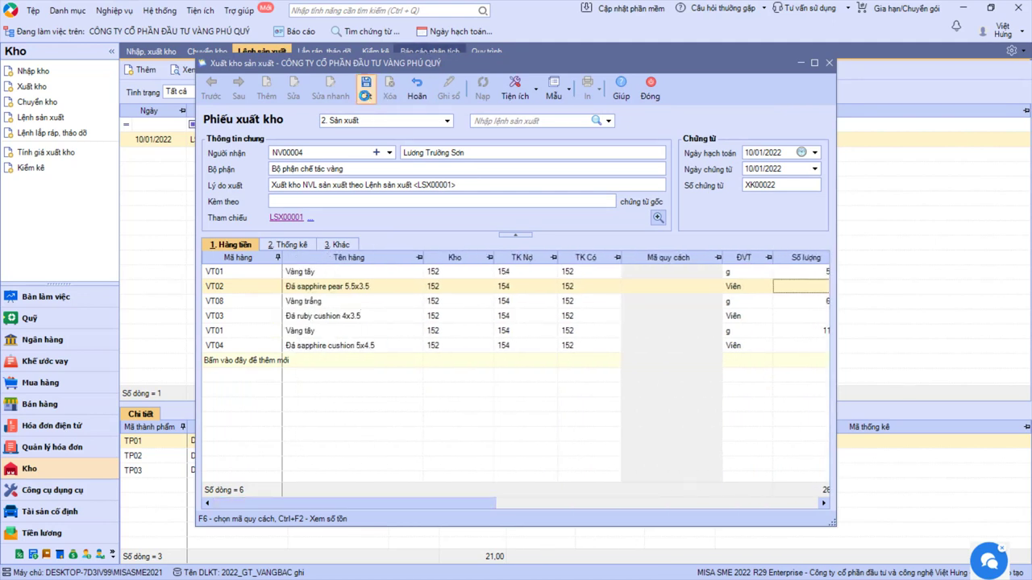
click(649, 90)
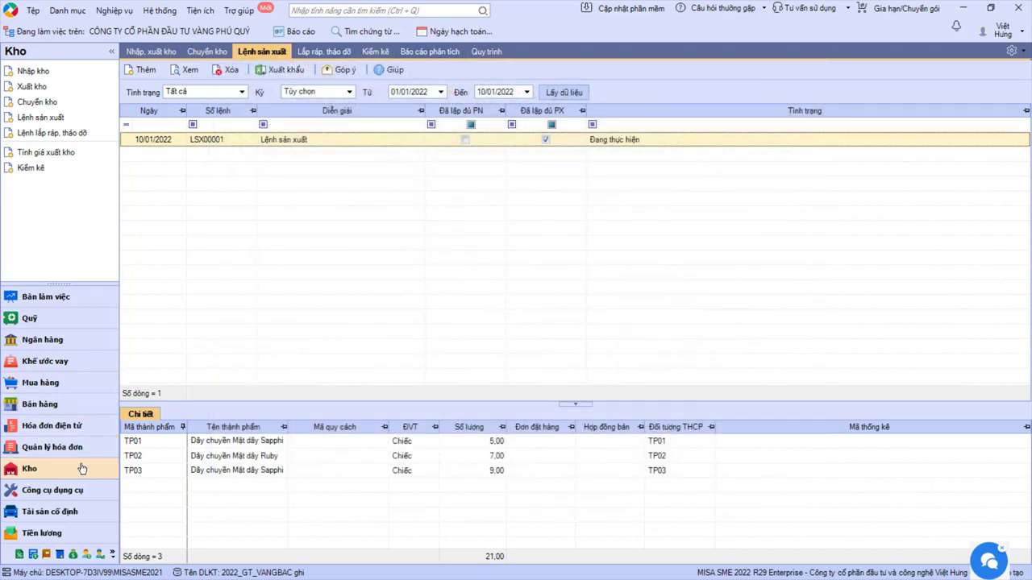
- Load the stock receipt and issue list and examine the amounts on the 10/01/2022 production issue's lines
click(150, 52)
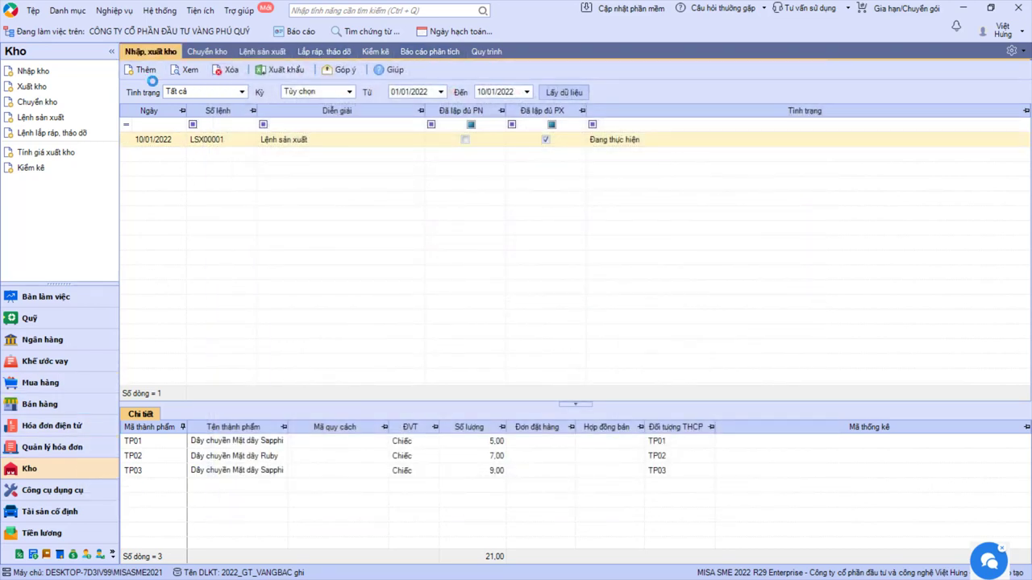
click(654, 92)
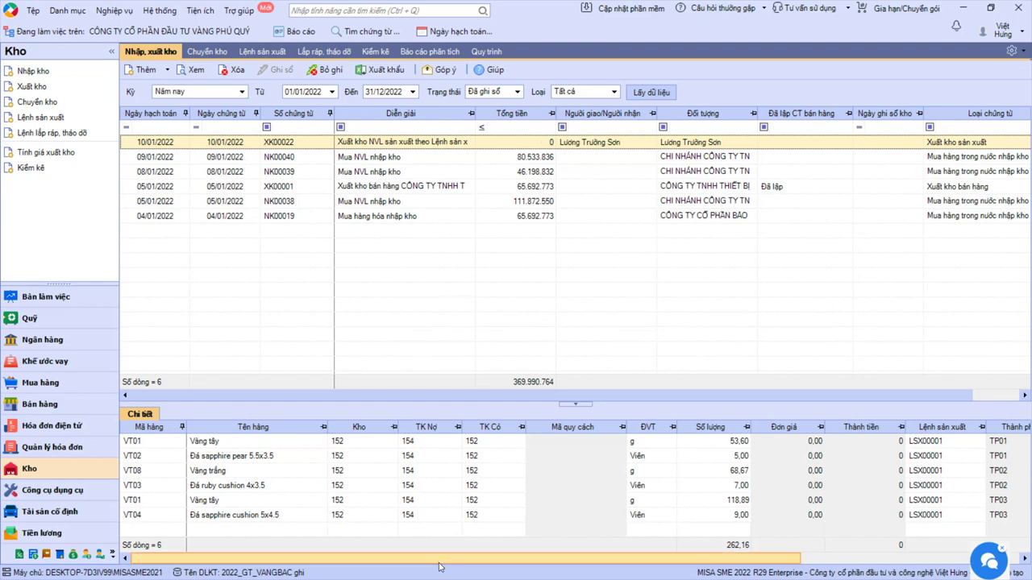
scroll(445, 565, right, 4)
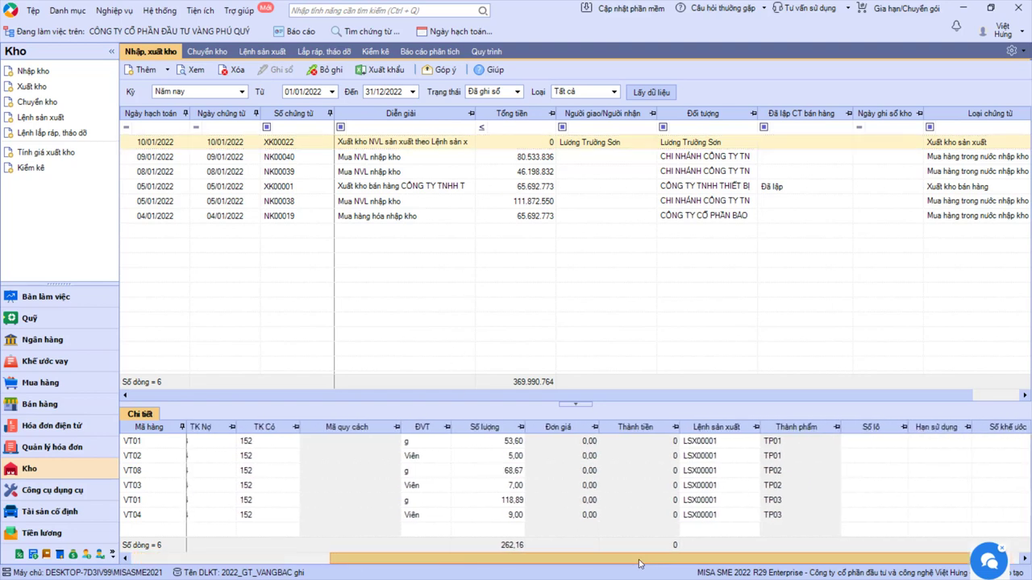
click(653, 457)
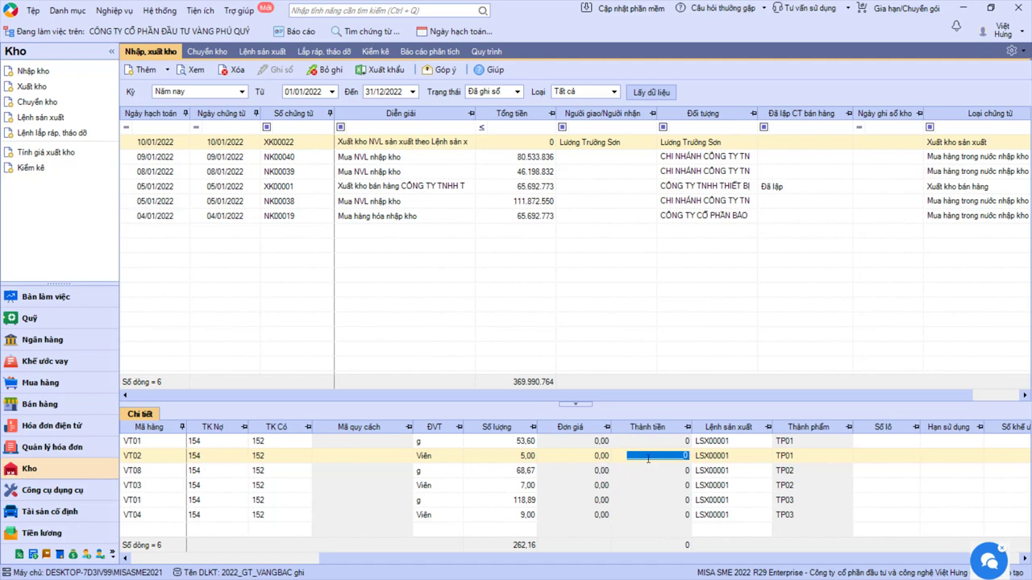
click(358, 141)
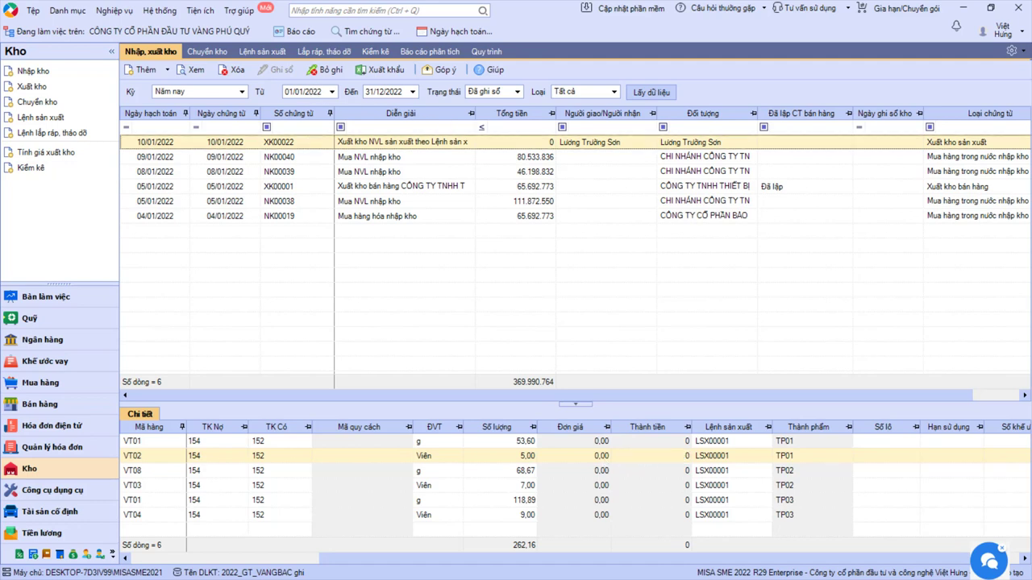
- View the 10/01/2022 production order and the goods issue slip it references, and close both
click(262, 52)
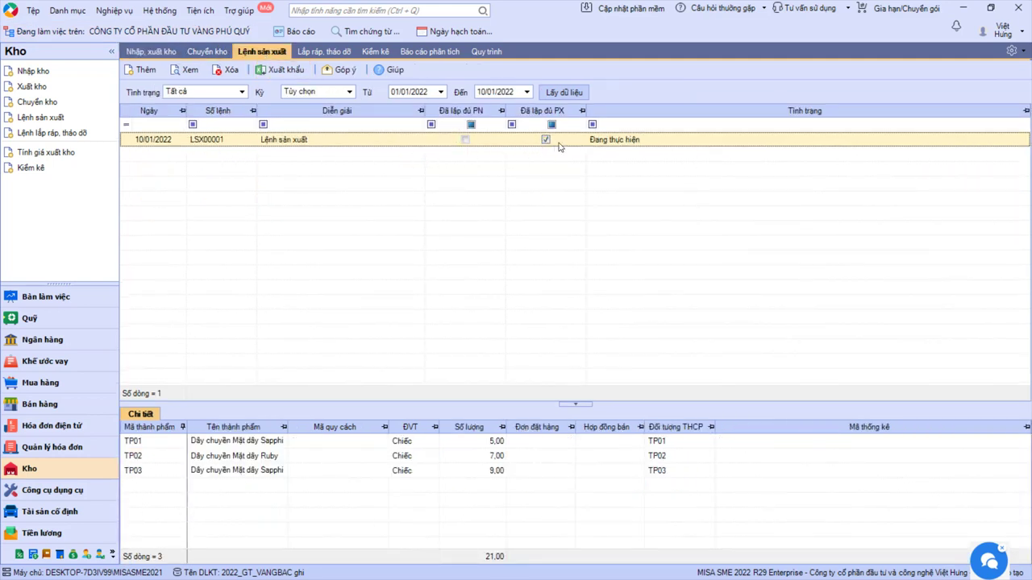
double_click(335, 142)
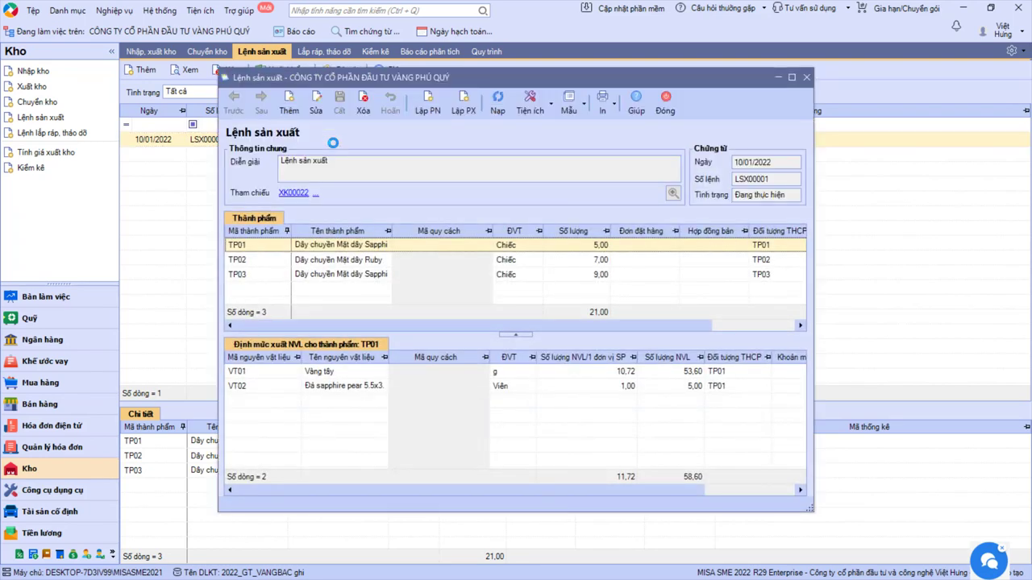
click(292, 195)
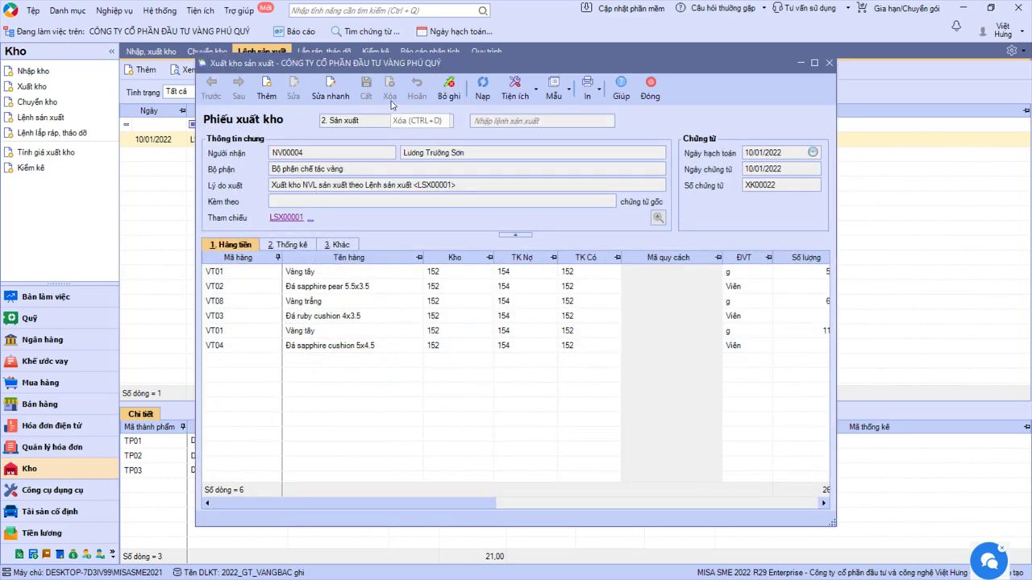
click(650, 89)
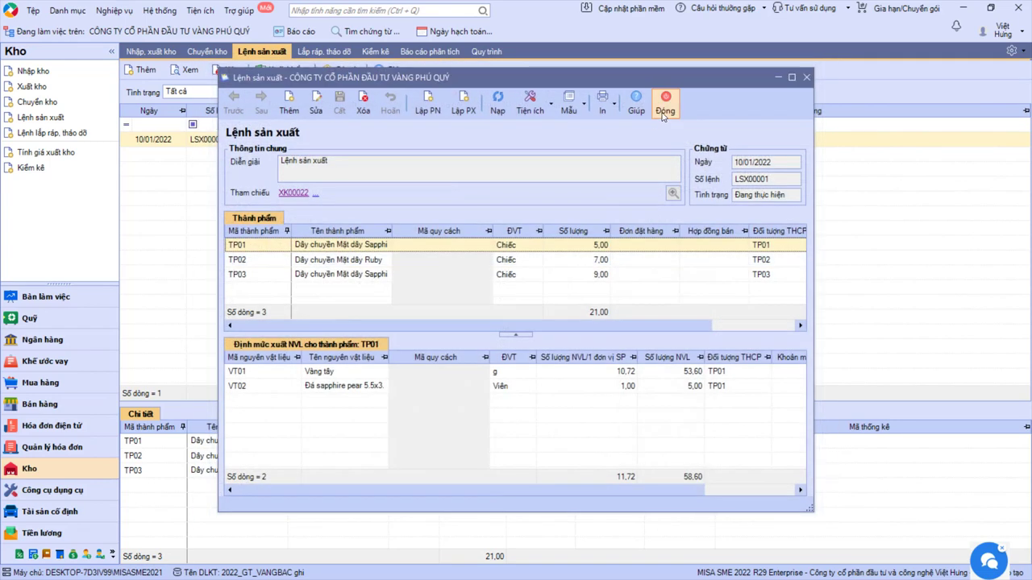
click(666, 97)
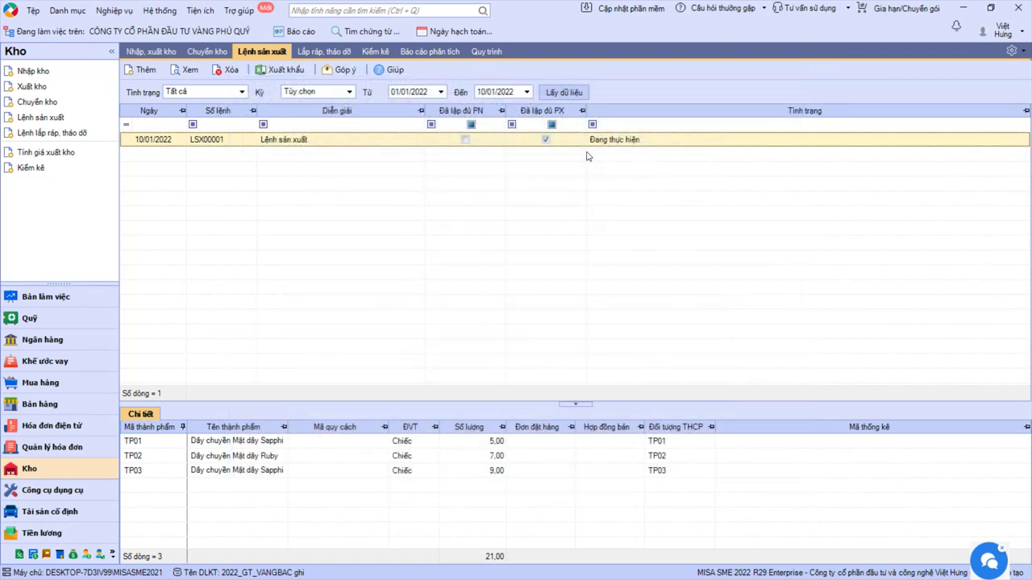
- Reopen the production order, check the quantities of products TP02 and TP03, and close it
double_click(311, 141)
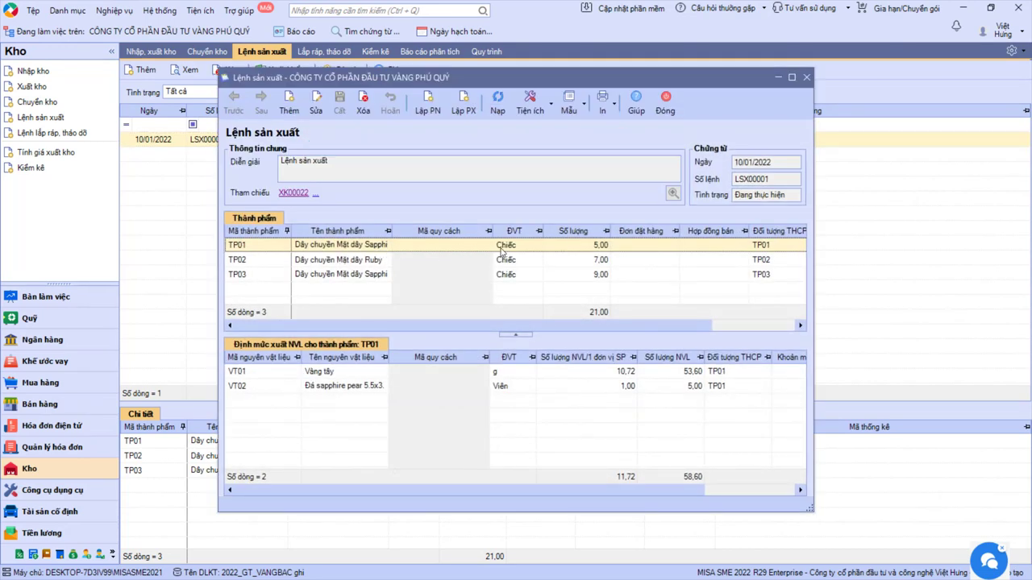
click(526, 259)
click(586, 260)
click(585, 276)
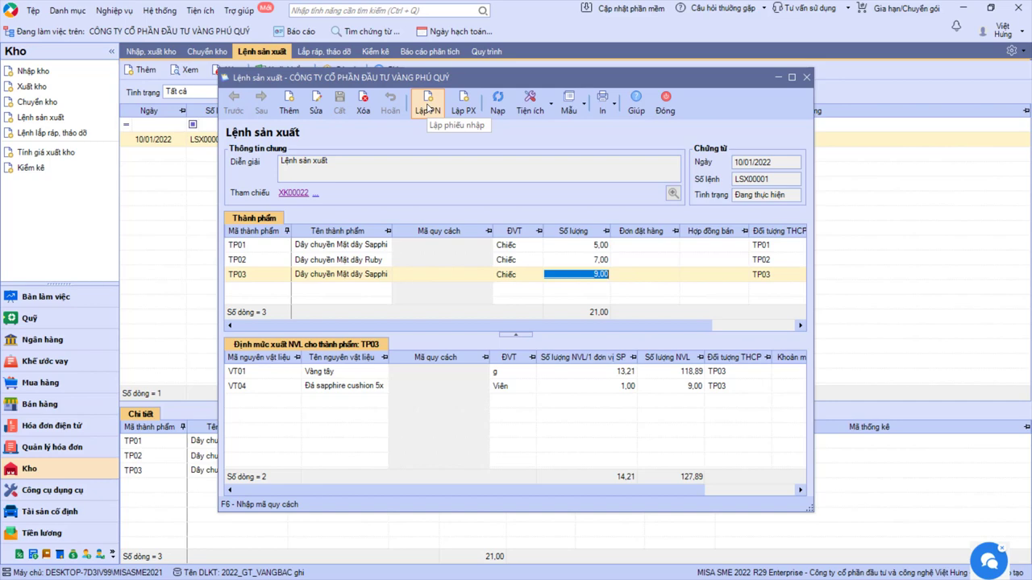
click(665, 103)
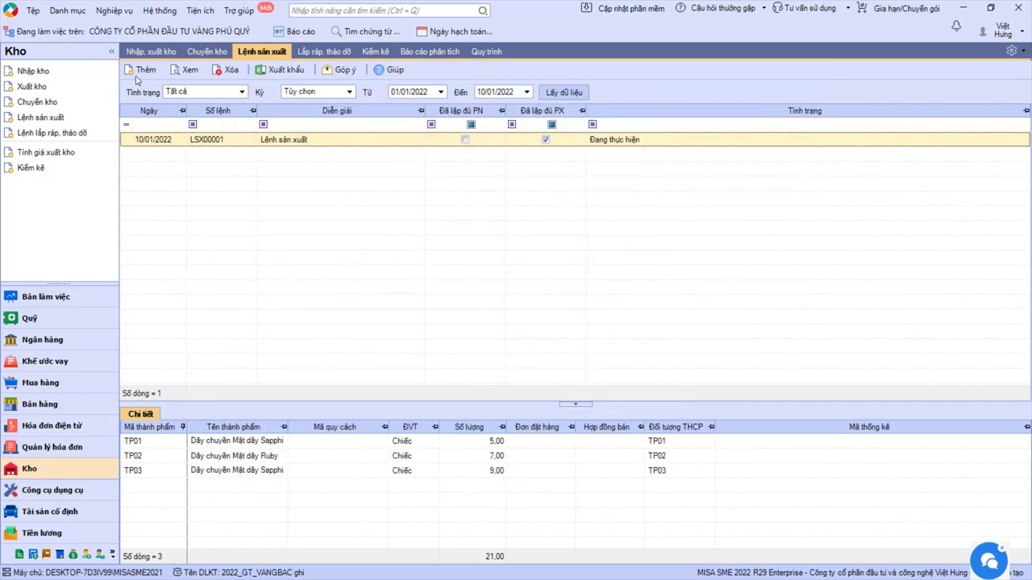
- Look over the stock receipt and issue list and the production order list, and switch to the course documents in the browser
click(151, 52)
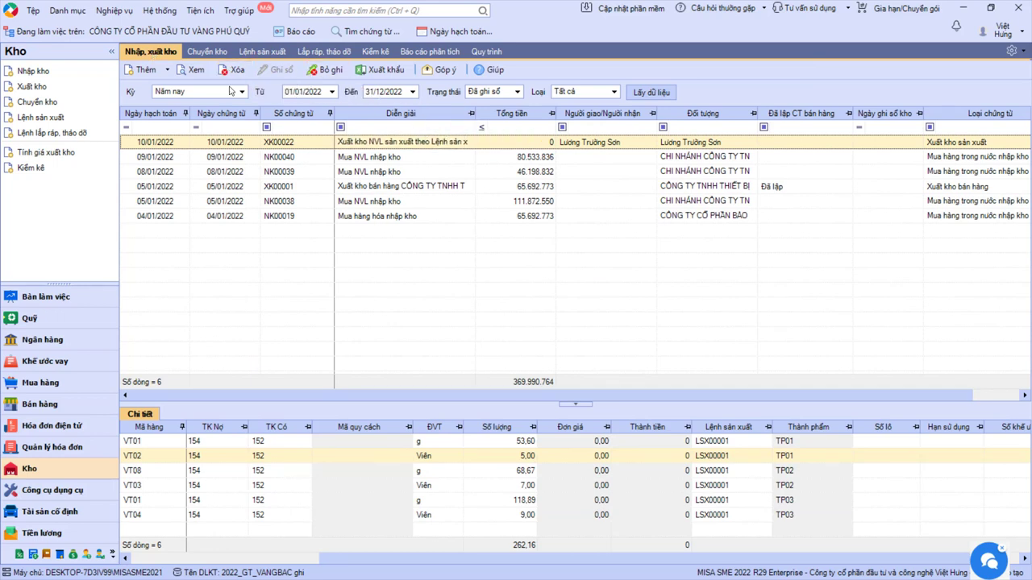
click(262, 52)
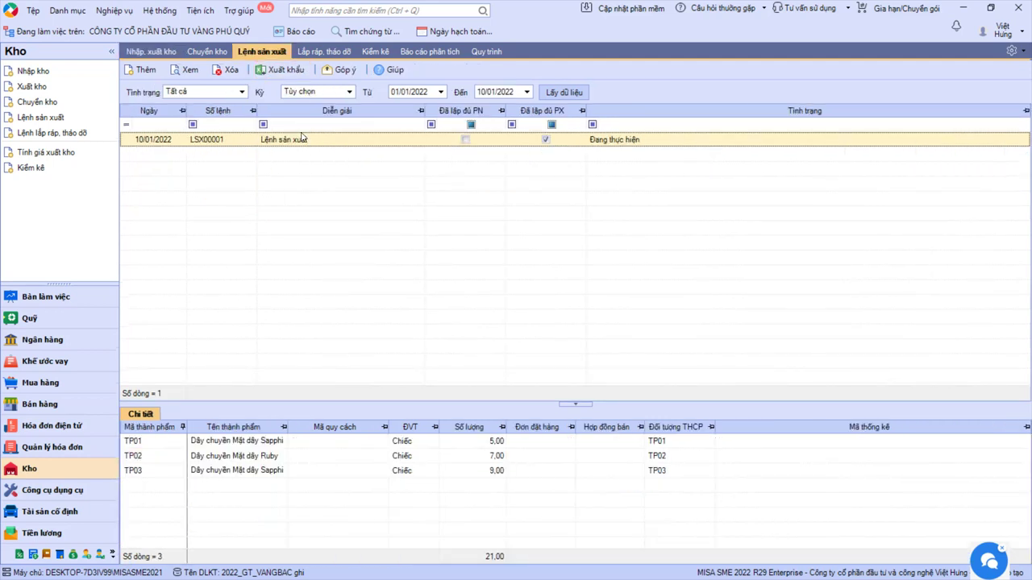
key(alt+Tab)
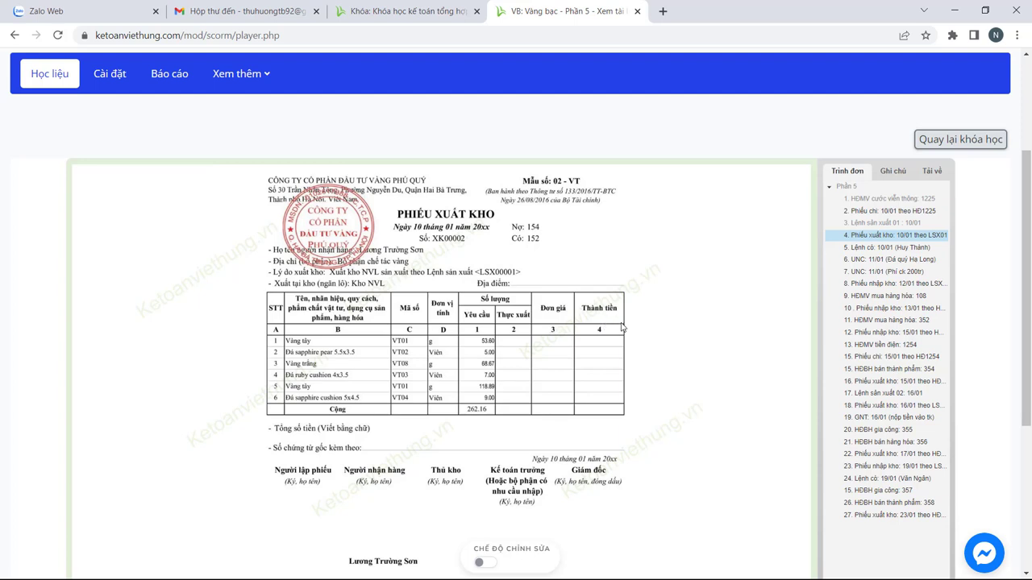